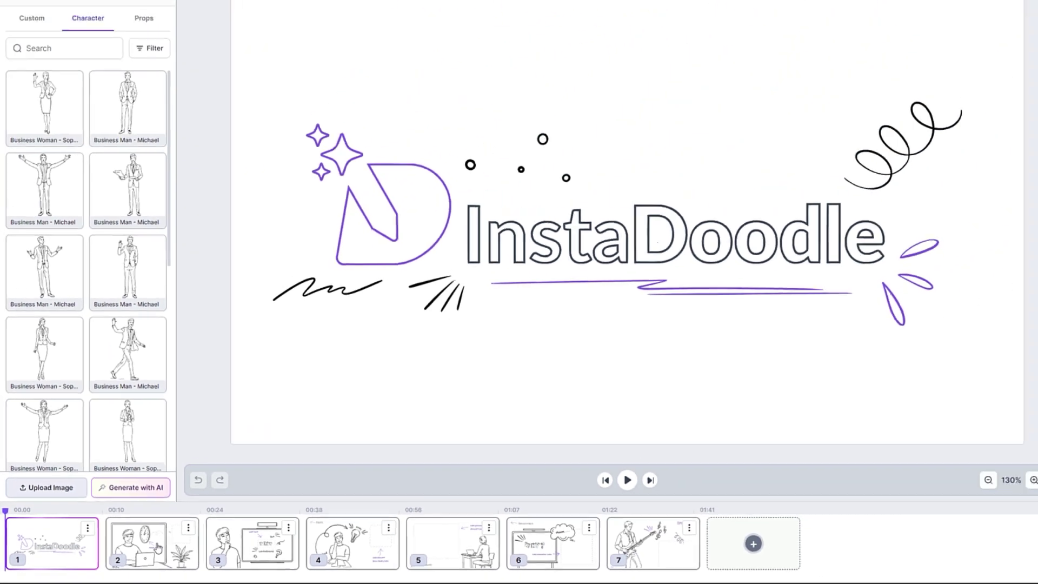
Step: Load slide 2, the man at his laptop with the wall clock, onto the canvas
click(267, 522)
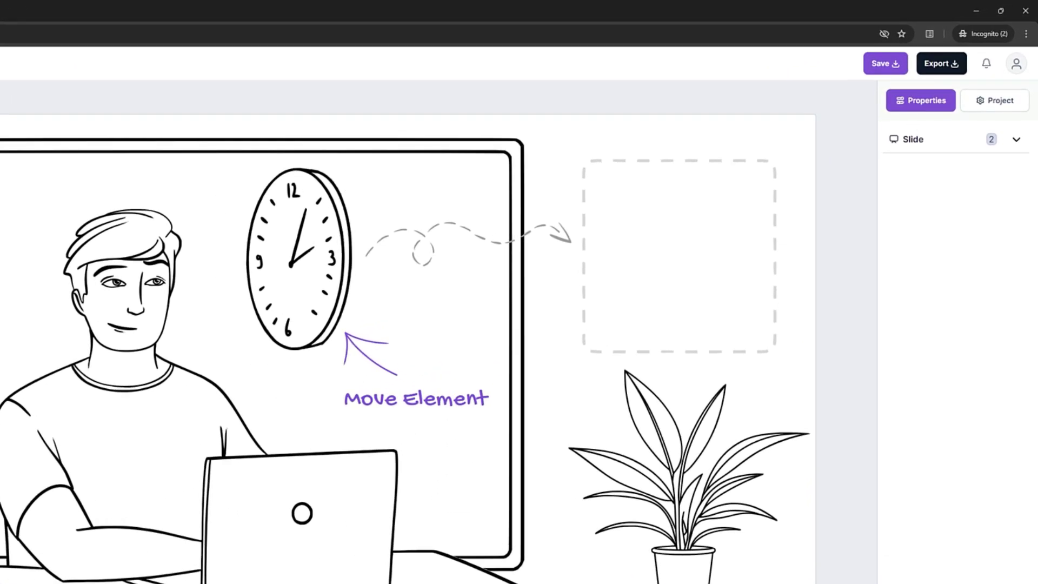
Step: Drag the wall clock into the dashed box, then switch to slide 3's whiteboard scene
click(500, 212)
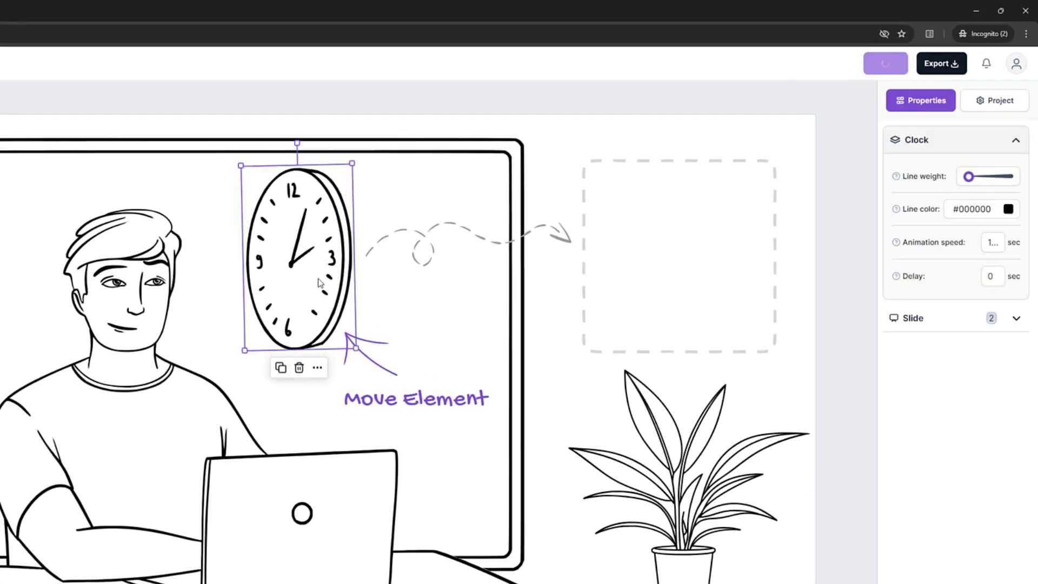
drag(323, 281, 706, 281)
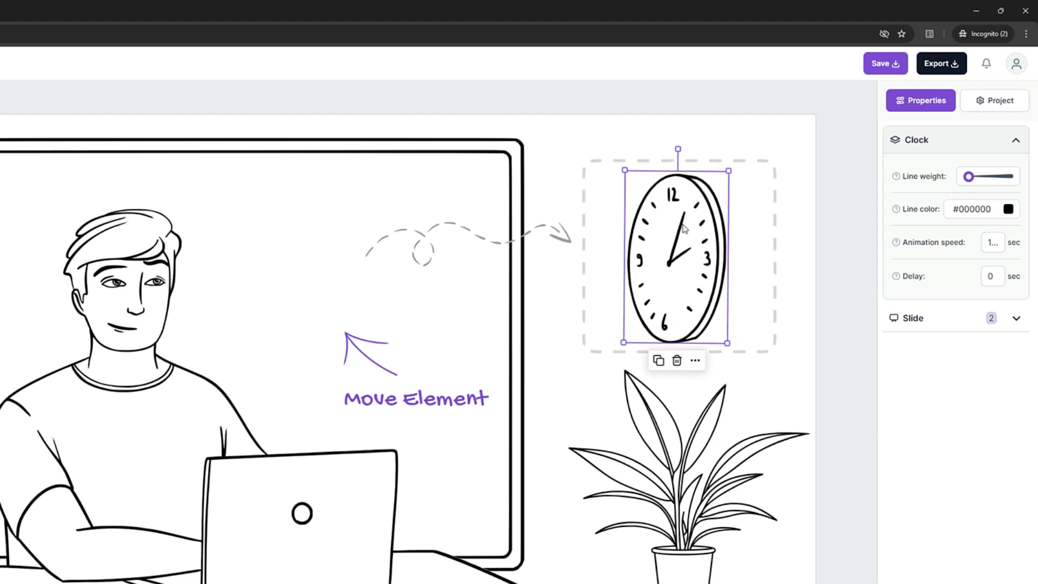
click(819, 328)
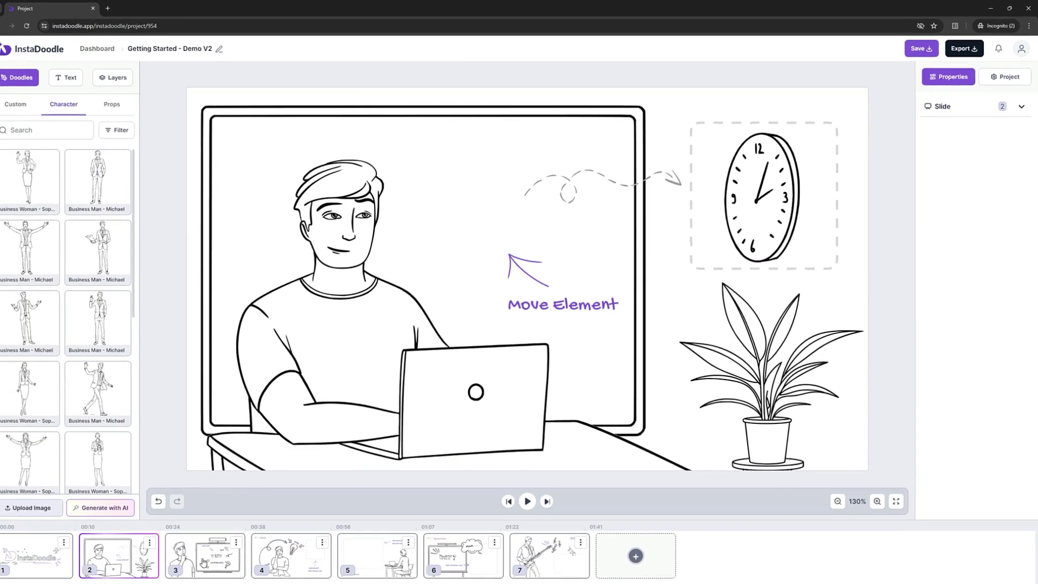
click(209, 557)
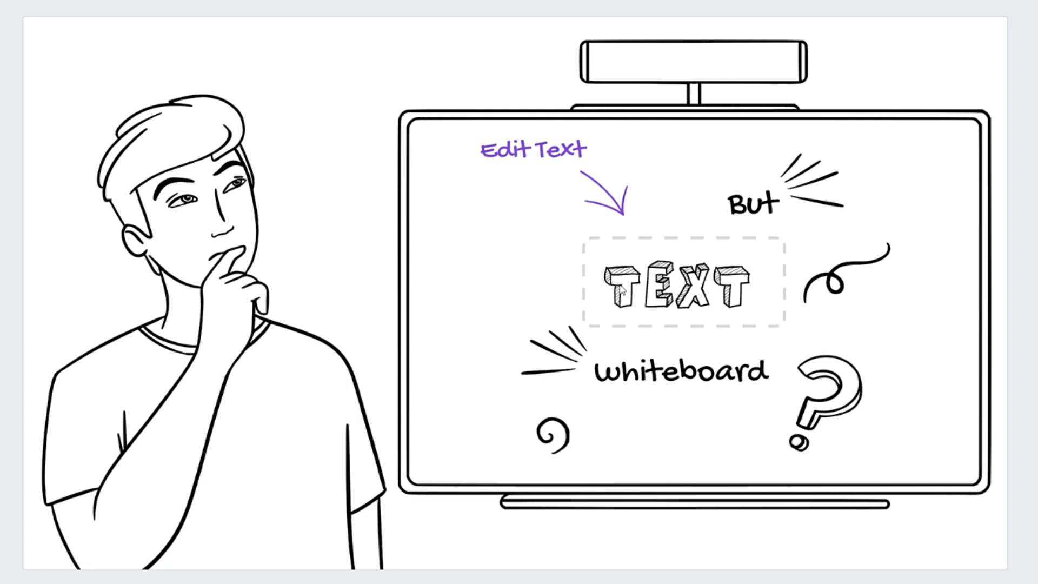
Step: Replace the whiteboard's 3D word TEXT with WHY
double_click(695, 292)
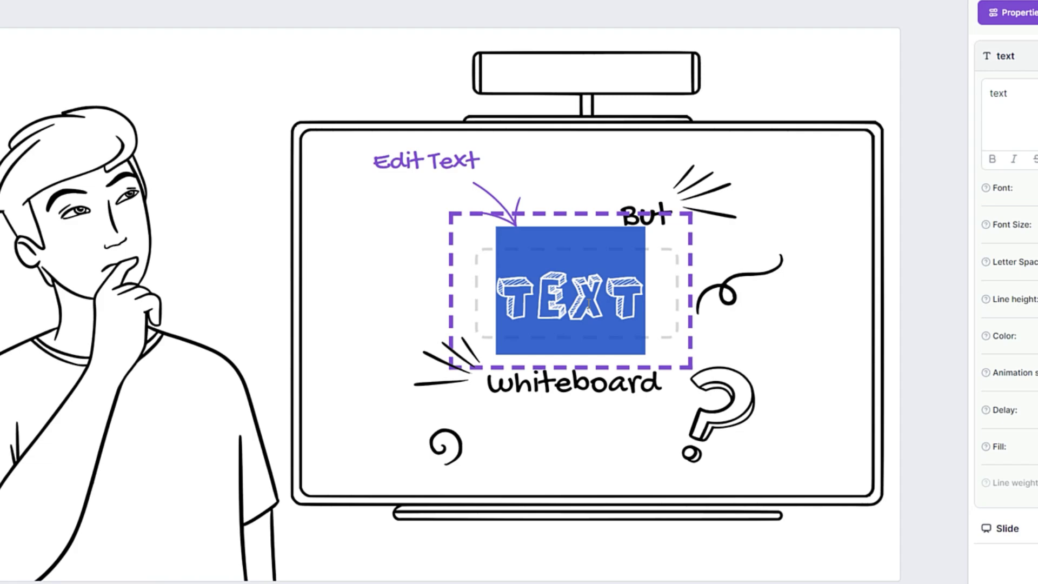
text(WHY)
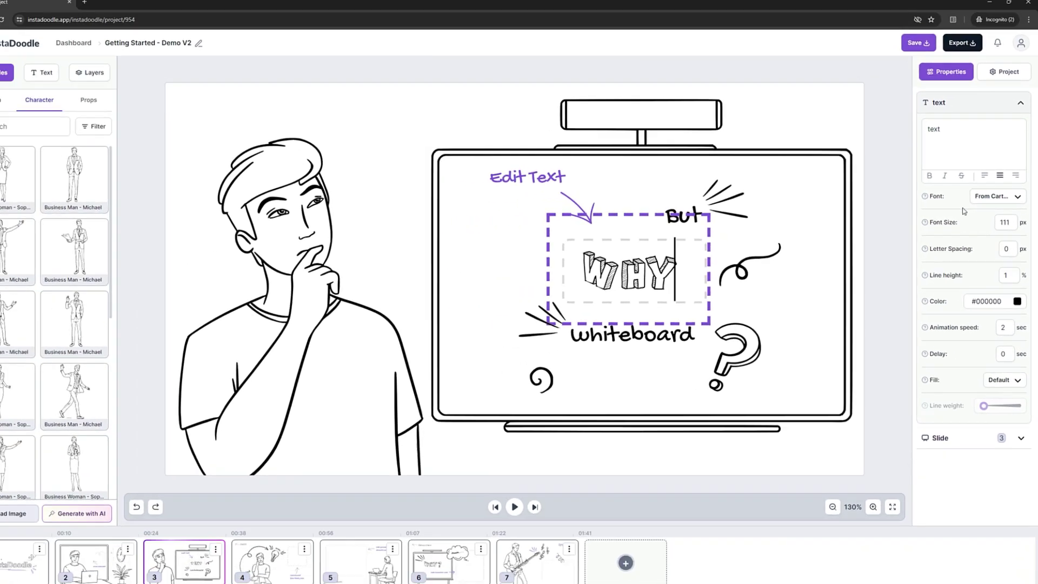
click(877, 285)
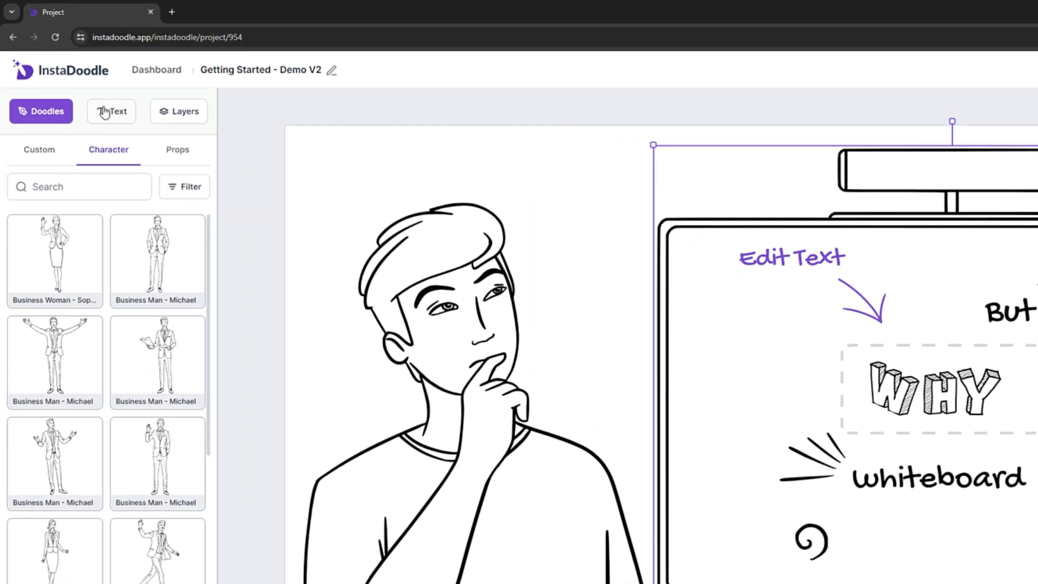
Step: Add a Caveat-font text below 'whiteboard' and change its wording to 'animation'
click(109, 115)
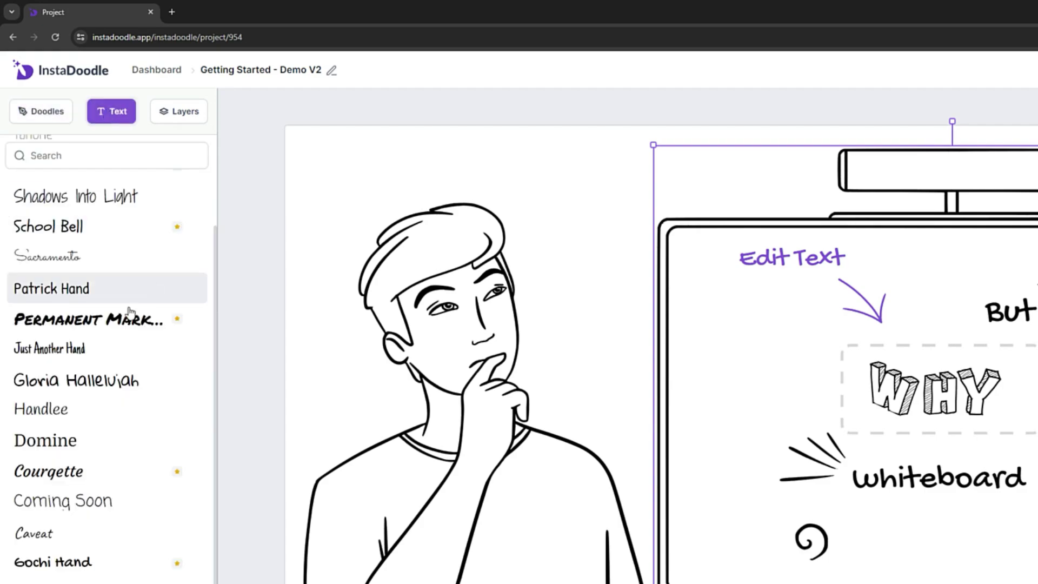
click(44, 543)
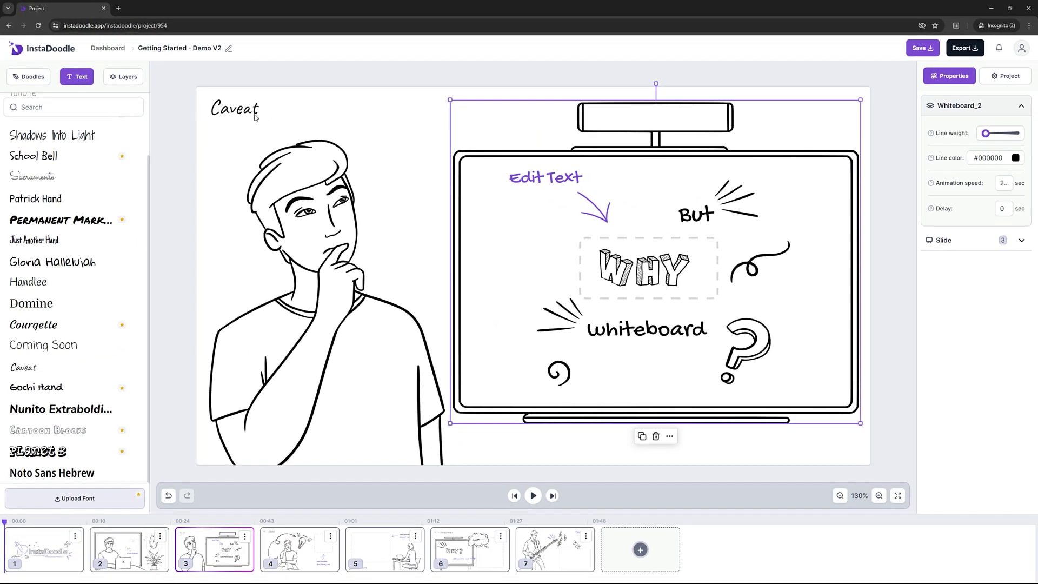
click(250, 115)
drag(249, 115, 676, 398)
double_click(524, 311)
double_click(524, 310)
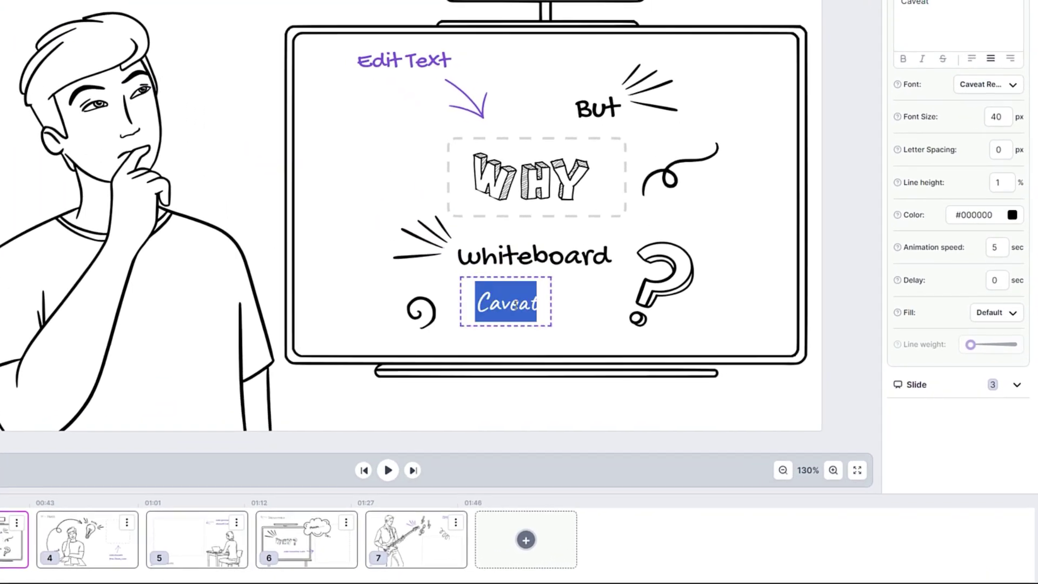
text(animation)
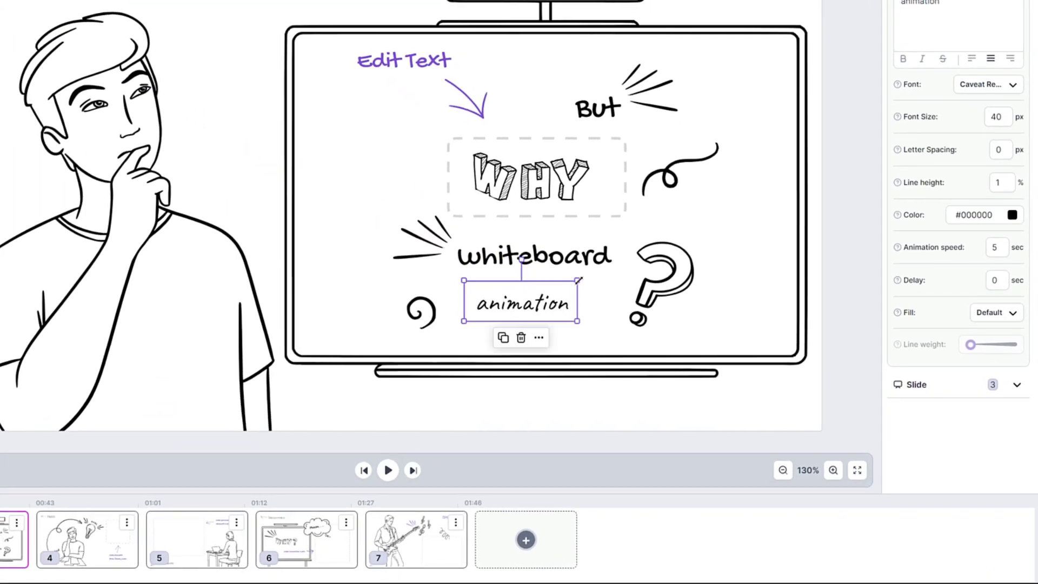
click(718, 274)
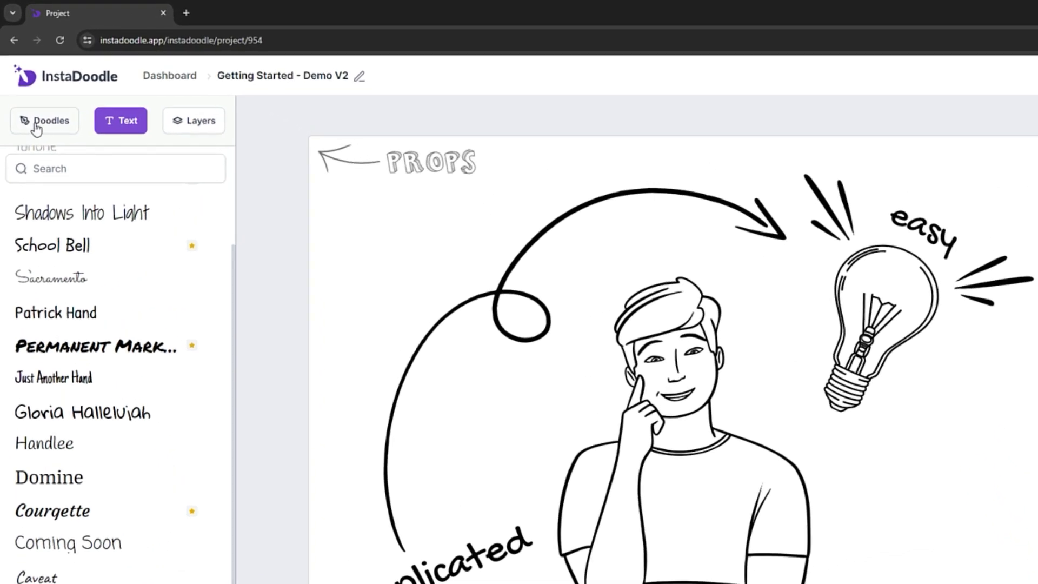
Step: Add the Increase Graph prop from the Shapes category of the Props library
click(24, 79)
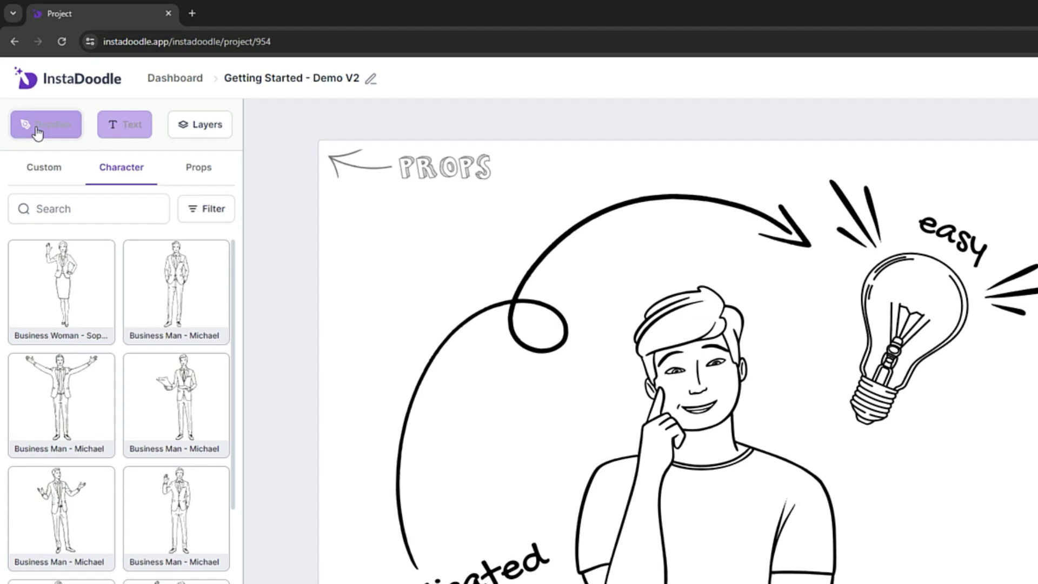
click(192, 178)
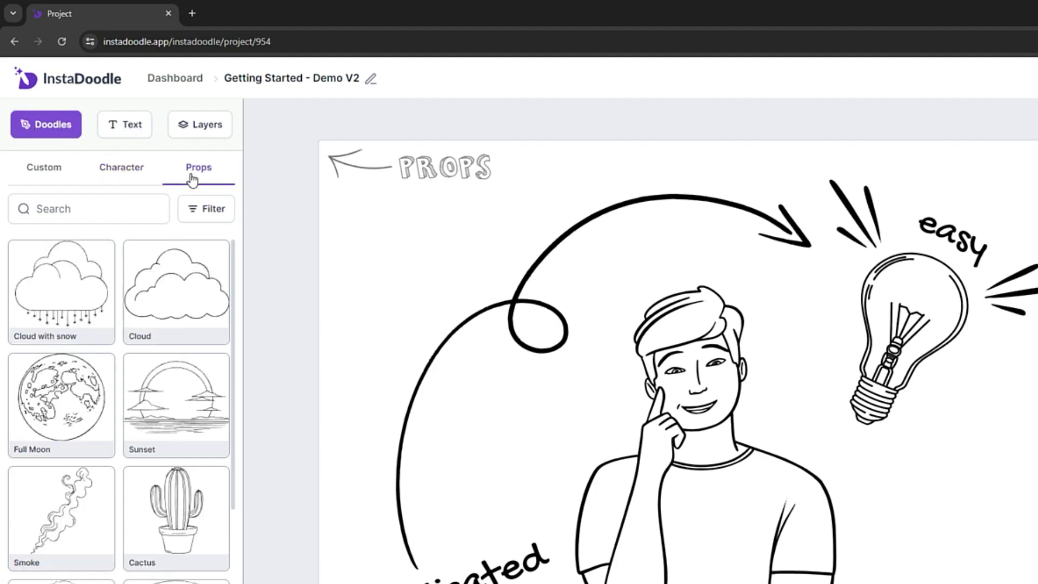
click(207, 216)
click(137, 398)
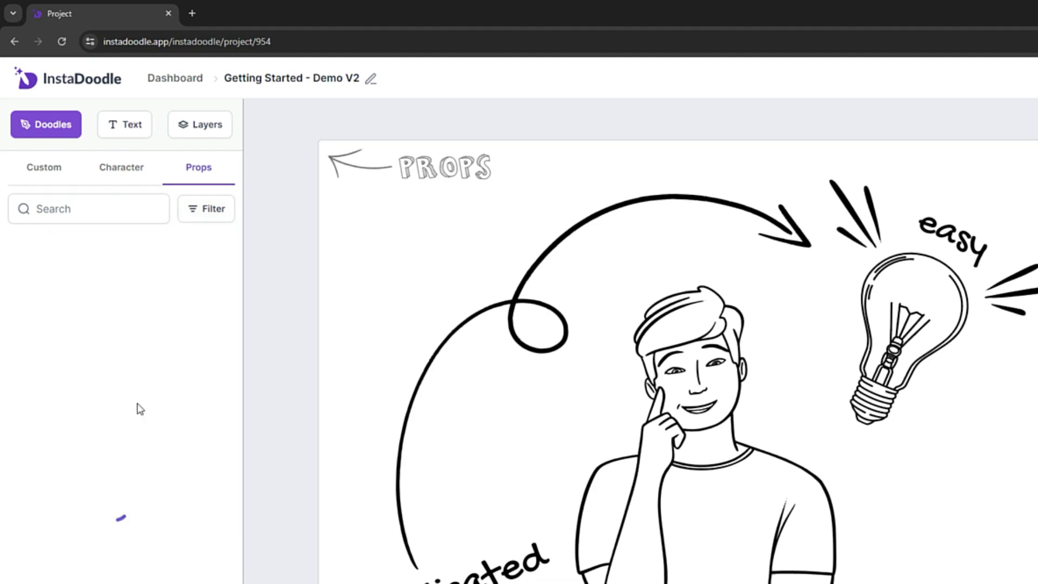
scroll(183, 348, down, 6)
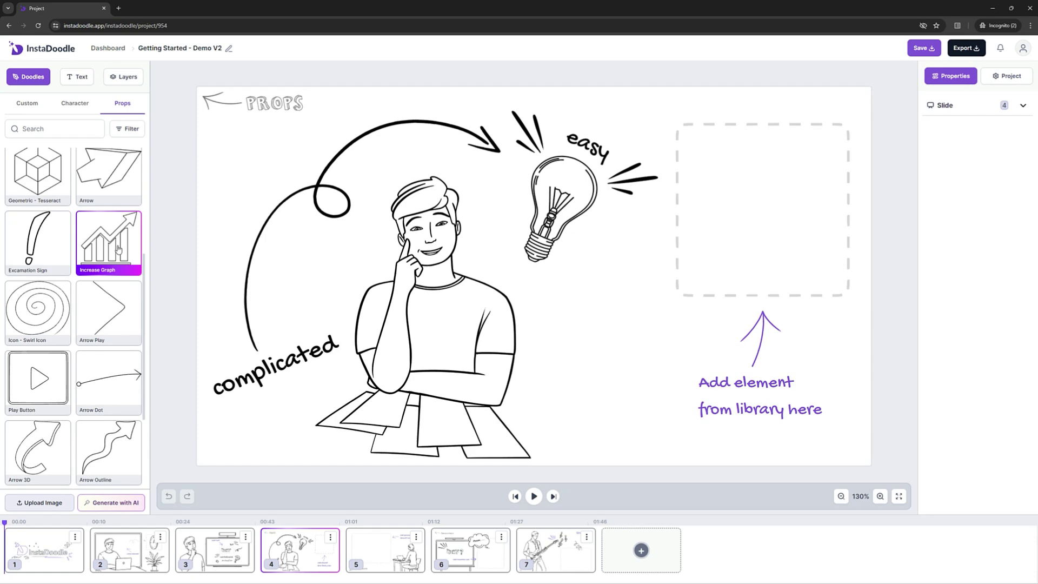
click(118, 249)
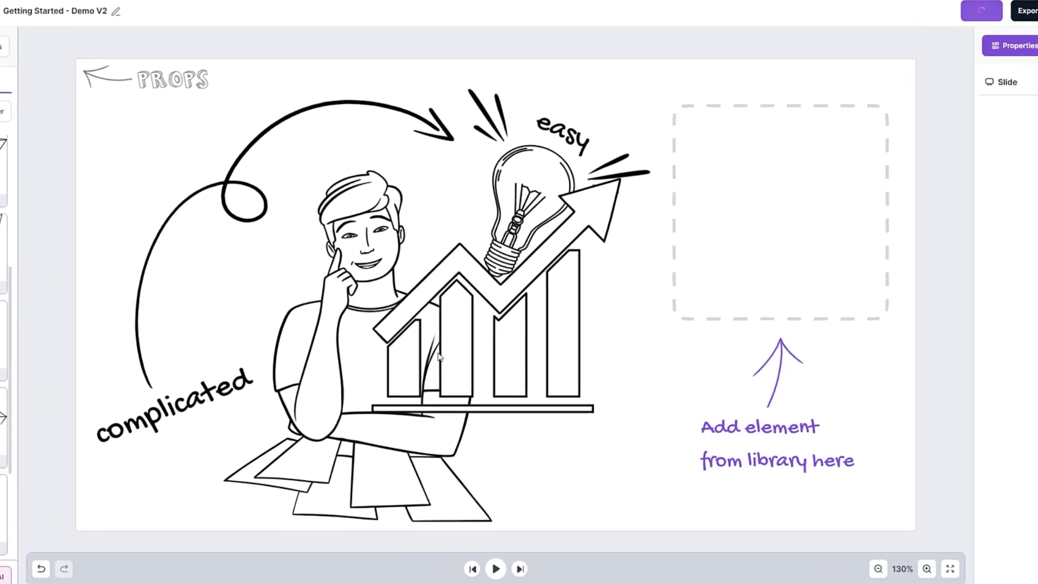
Step: Shrink the Increase Graph and center it inside the dashed box at right
drag(438, 356, 731, 263)
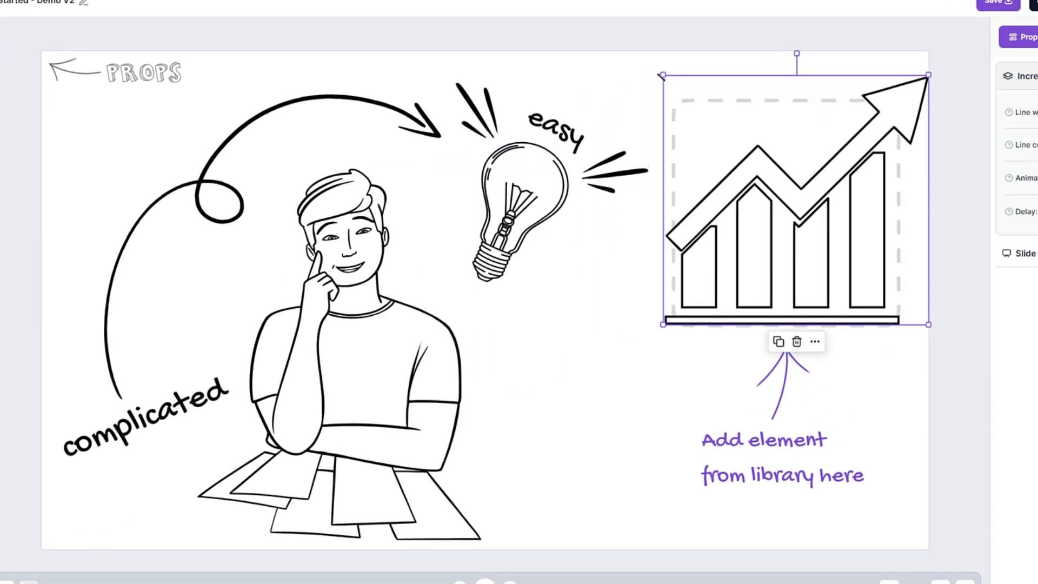
drag(660, 76, 730, 139)
drag(803, 217, 763, 200)
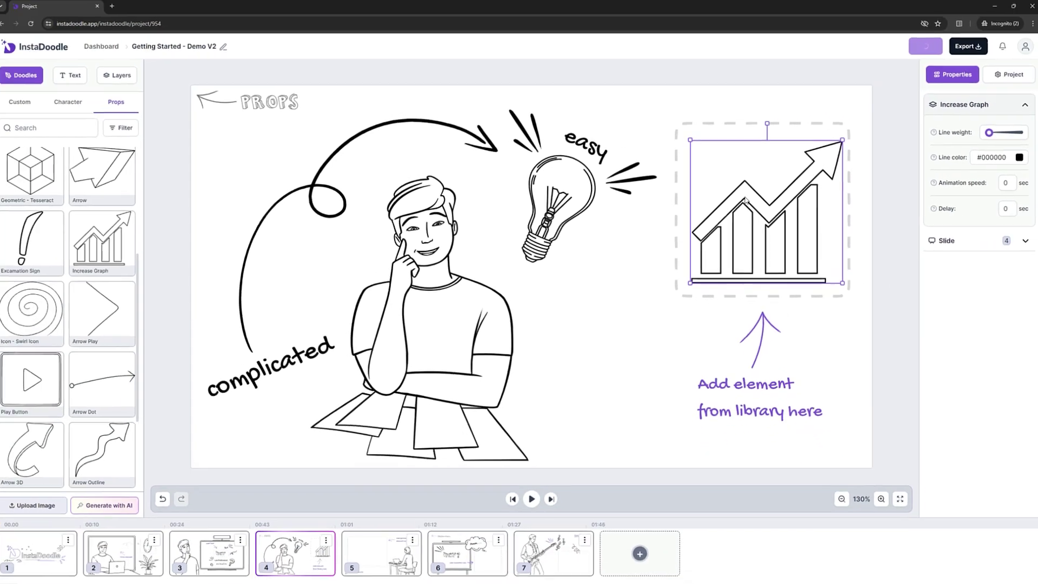
click(941, 218)
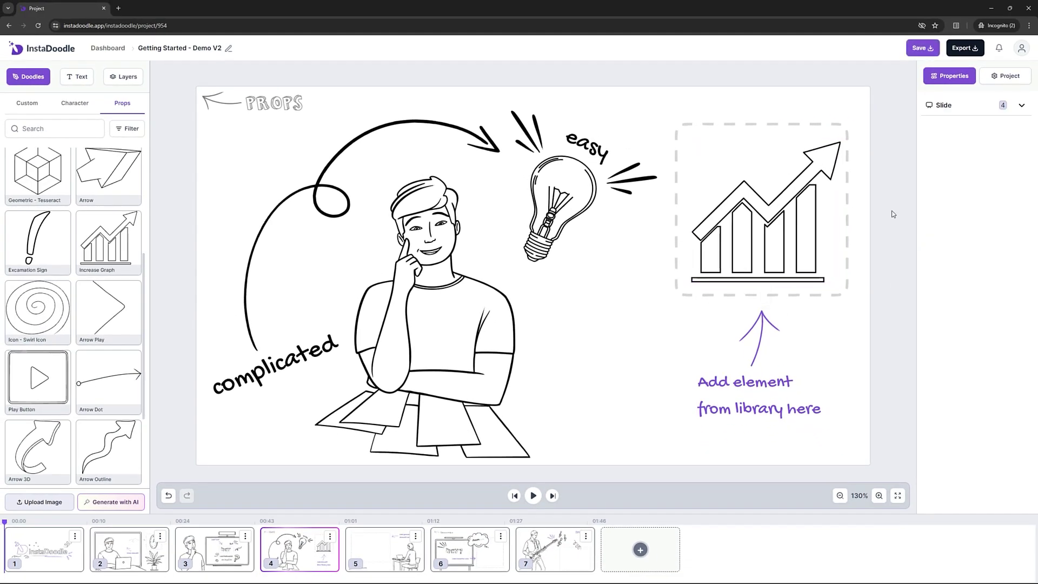
click(75, 102)
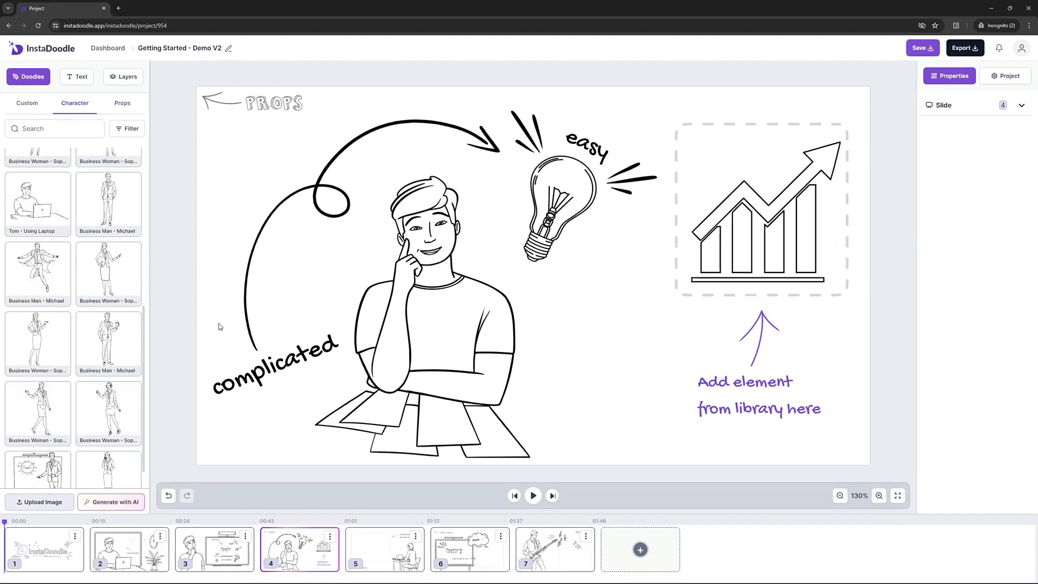
Step: Switch to slide 5 and bring up the Generate with AI dialog
click(379, 557)
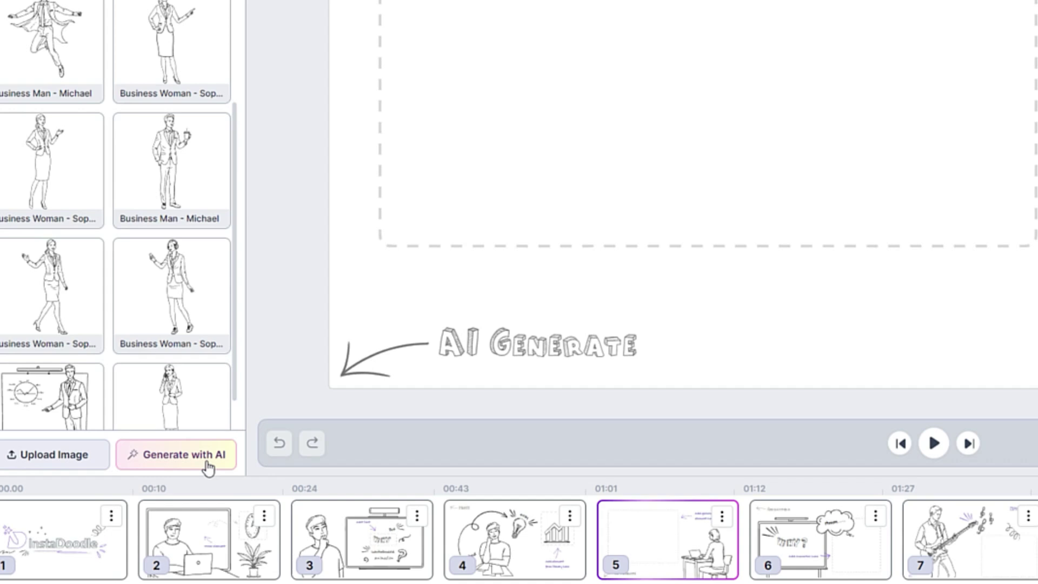
click(207, 466)
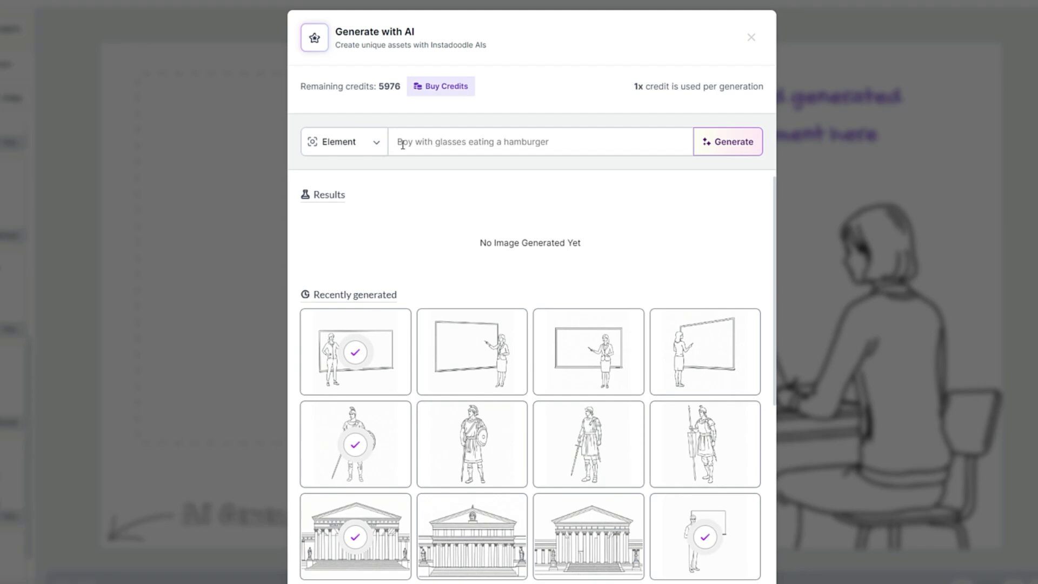
Step: Generate images for 'a teacher presenting at a whiteboard' and add the third one to the library
text(a)
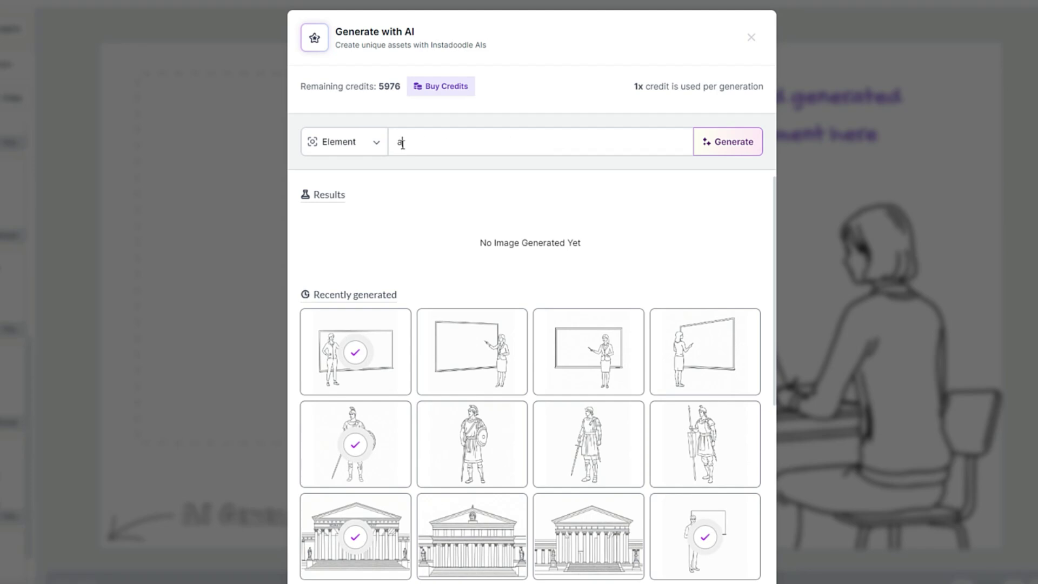
text( teacher presenting at a whiteboard)
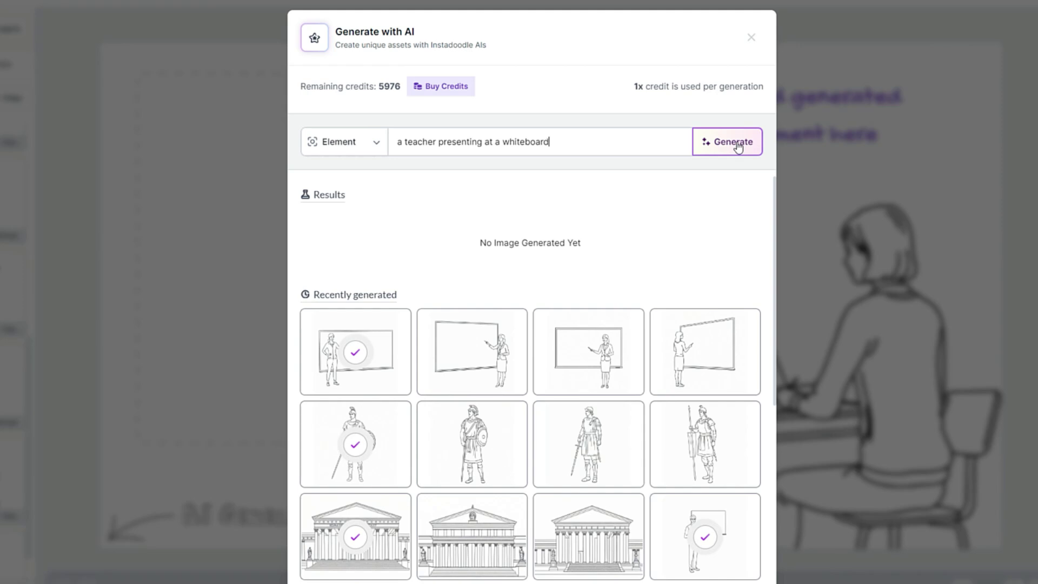
click(738, 143)
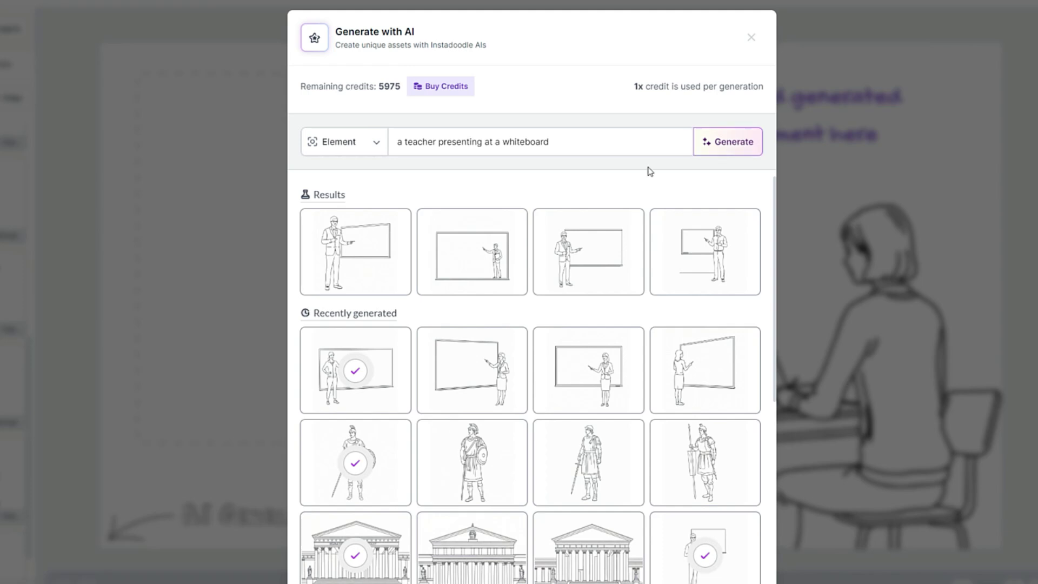
mouse_move(581, 294)
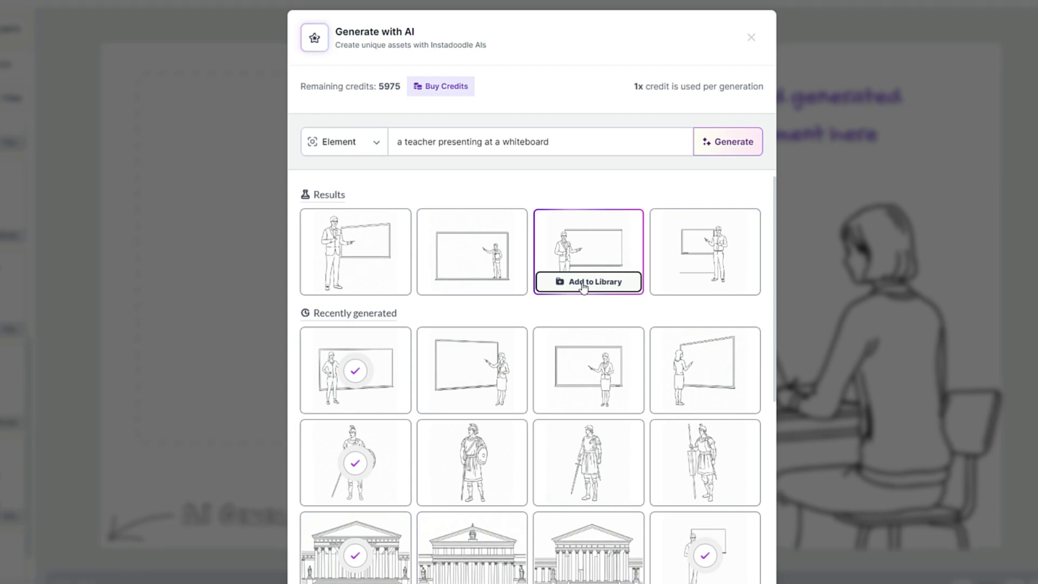
click(583, 283)
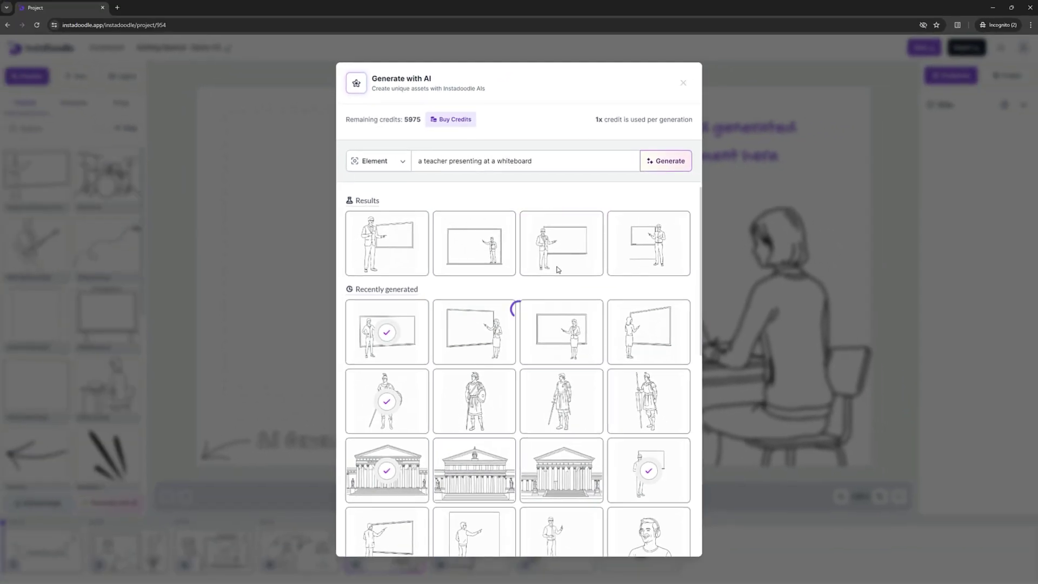
click(683, 85)
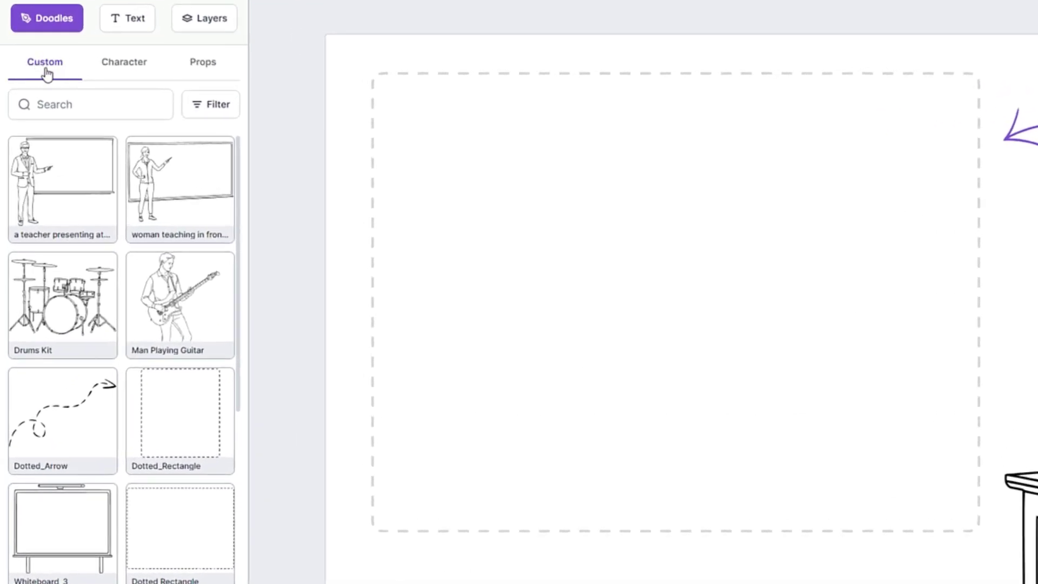
Step: Place the custom teacher doodle on slide 5, enlarged to fill the dashed area
mouse_move(66, 205)
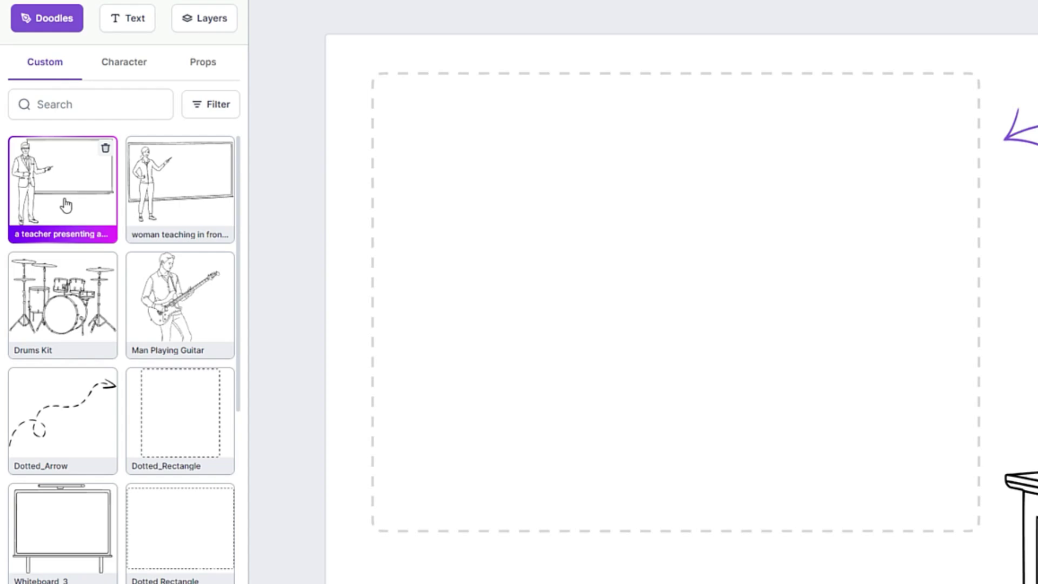
click(66, 206)
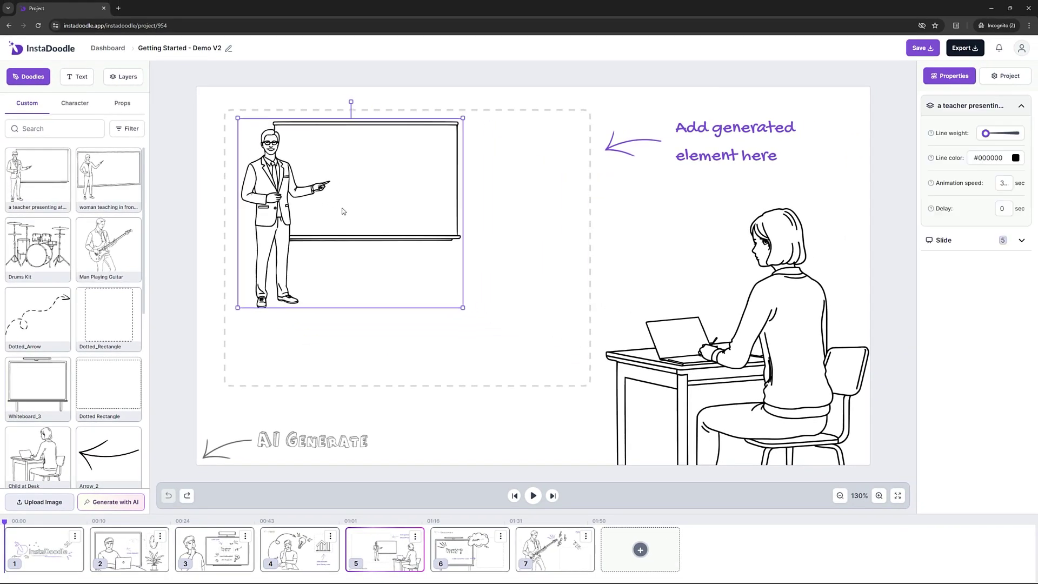
drag(342, 211, 335, 203)
mouse_move(455, 303)
mouse_down()
mouse_move(568, 375)
mouse_move(589, 415)
mouse_up()
click(749, 189)
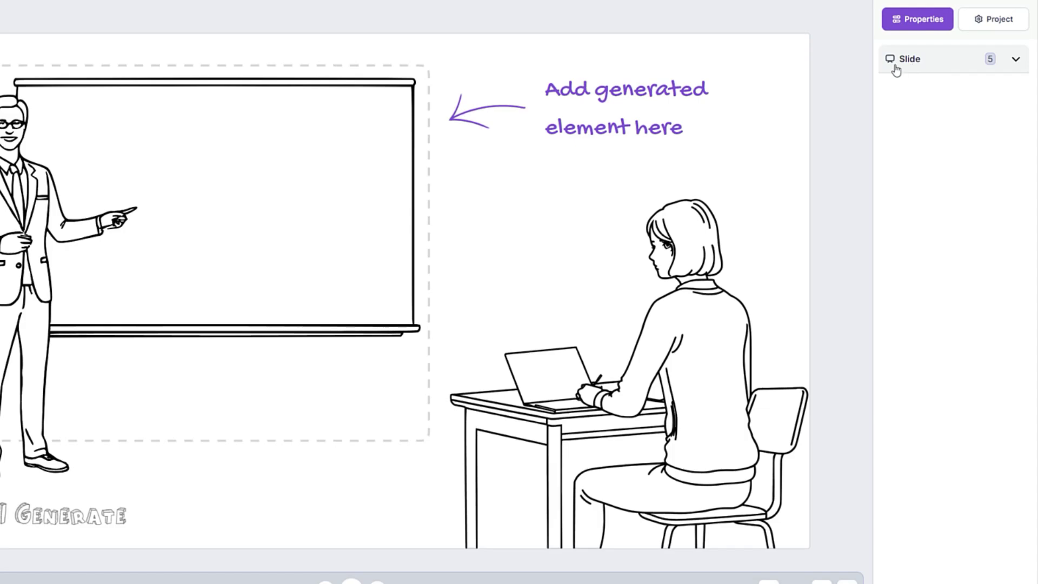
click(903, 66)
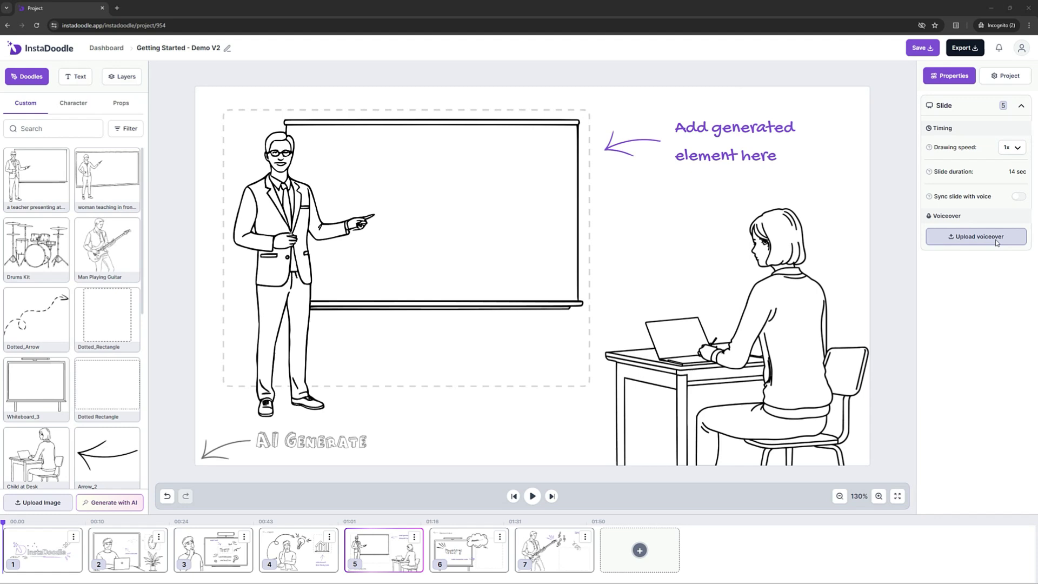
Step: Upload Voiceover.mp3 as slide 5's voiceover, then go to slide 6
click(981, 277)
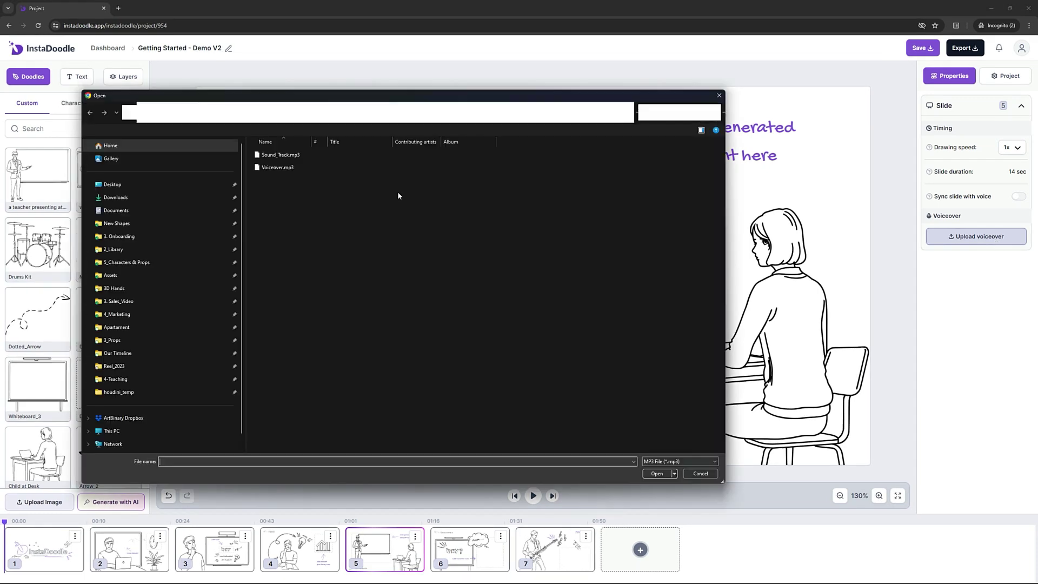
double_click(271, 168)
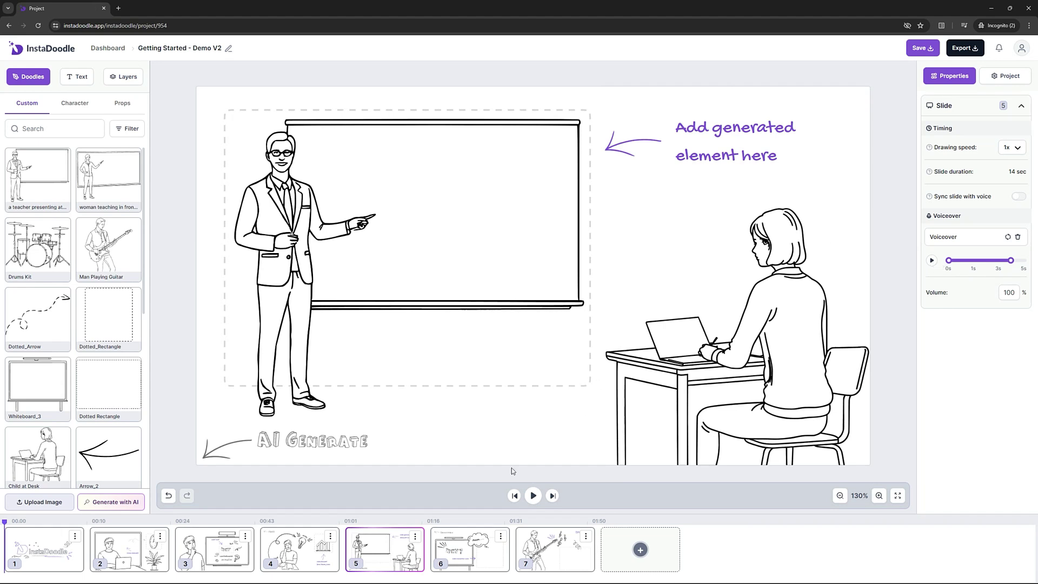
click(462, 556)
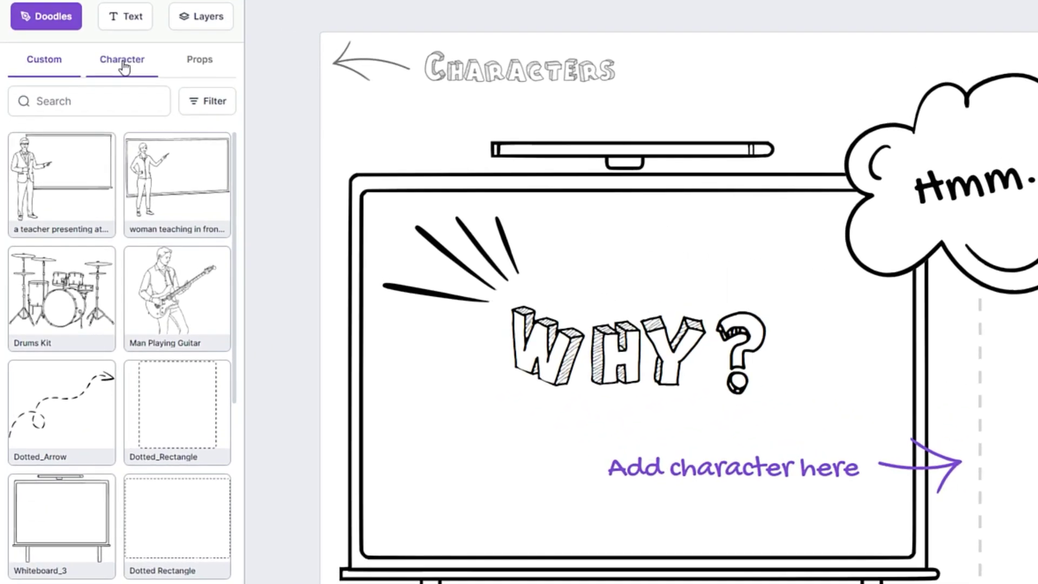
Step: Add a Business Man - Michael character, enlarged, inside slide 6's 'Add character here' box
click(124, 65)
click(210, 102)
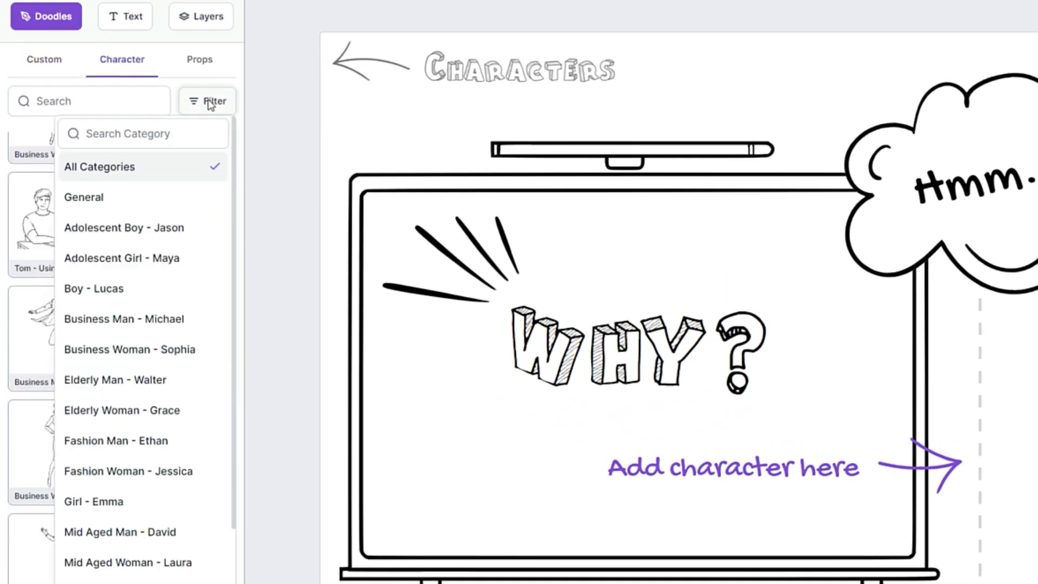
click(143, 322)
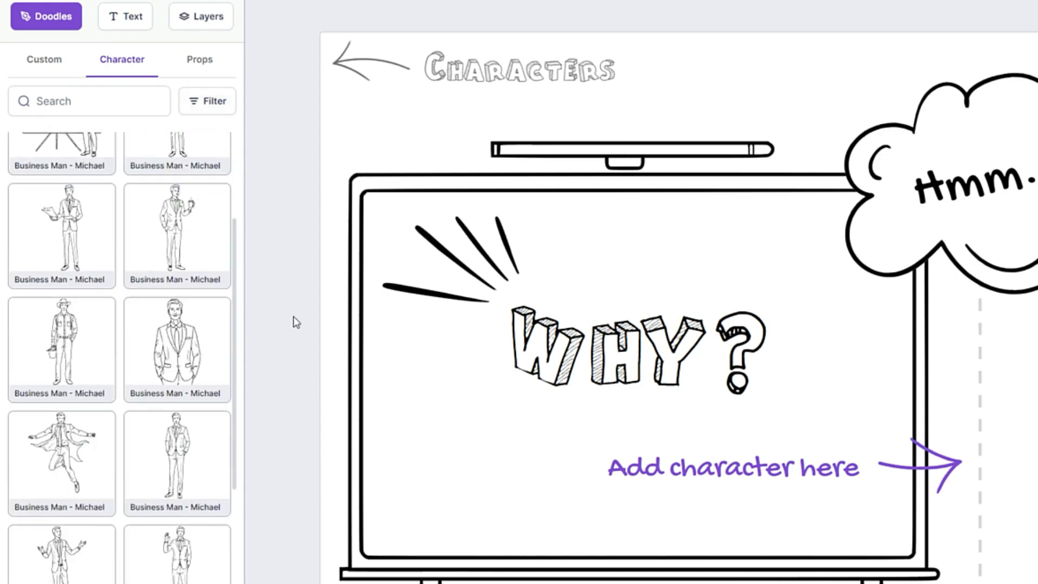
click(176, 346)
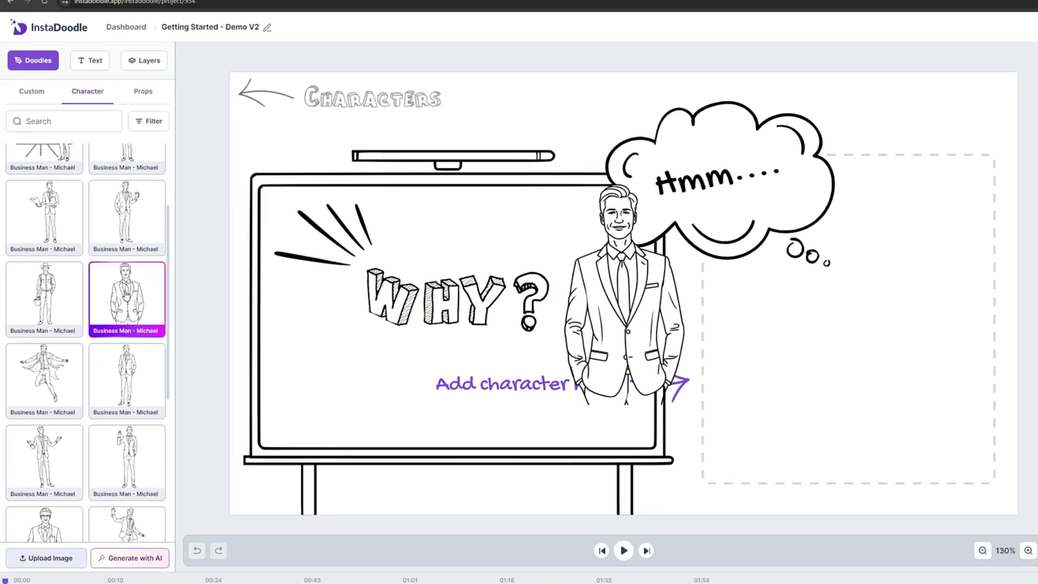
drag(611, 296, 853, 295)
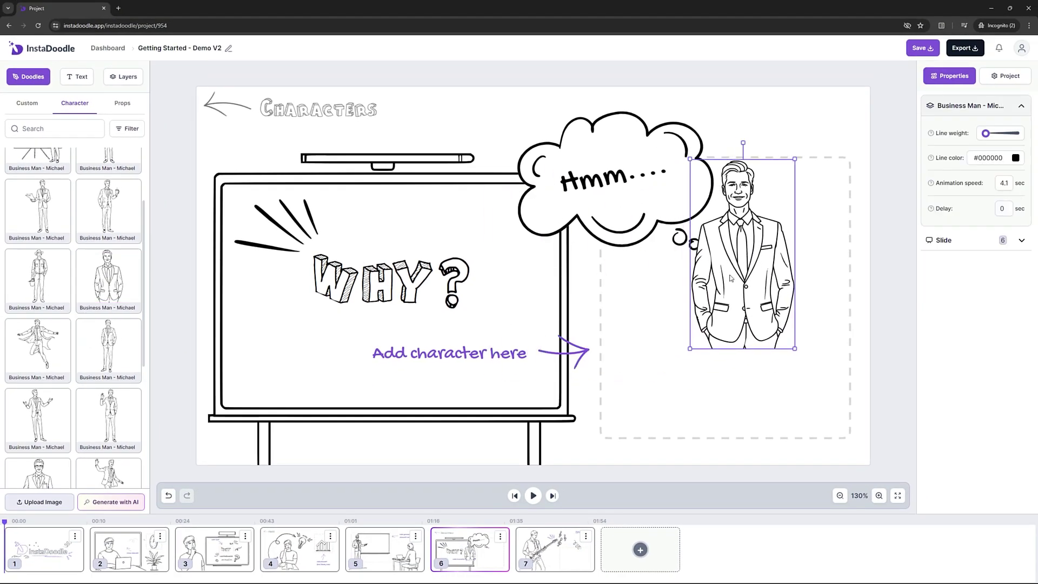
drag(689, 349, 620, 456)
click(829, 112)
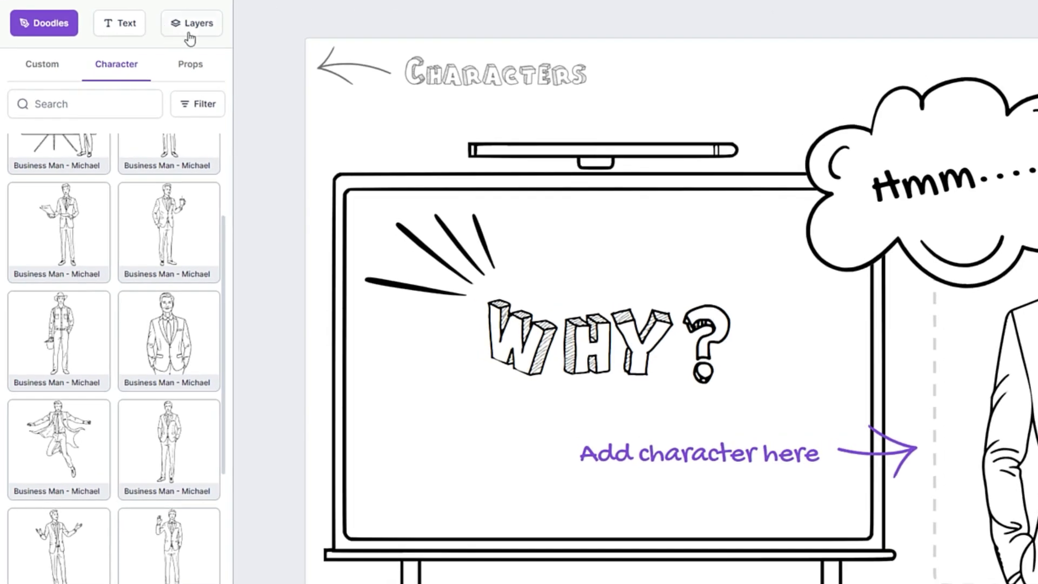
Step: Move the Business Man layer behind the cloud speech bubble and shift the figure slightly right
click(184, 38)
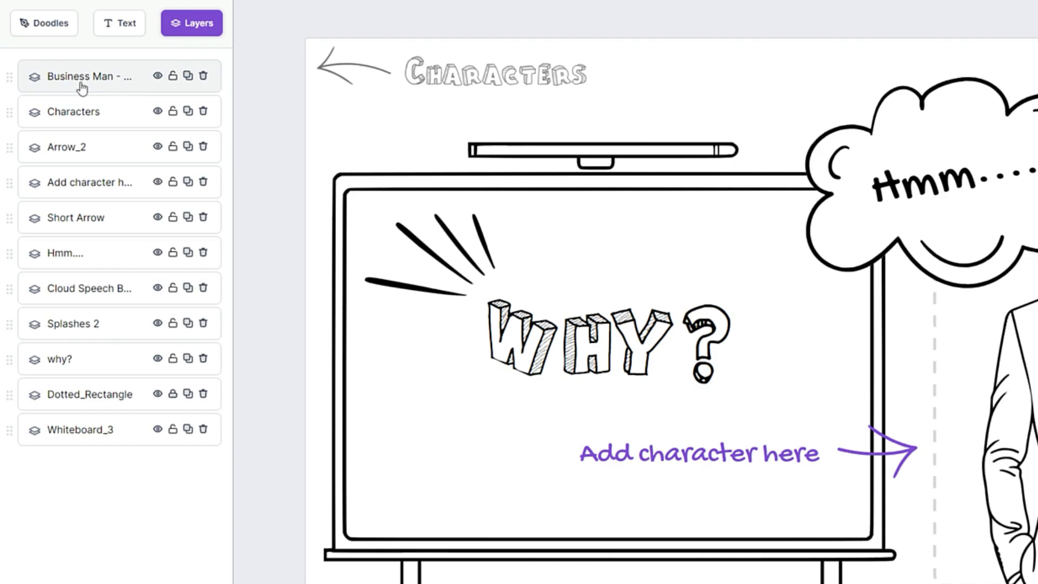
drag(82, 88, 84, 307)
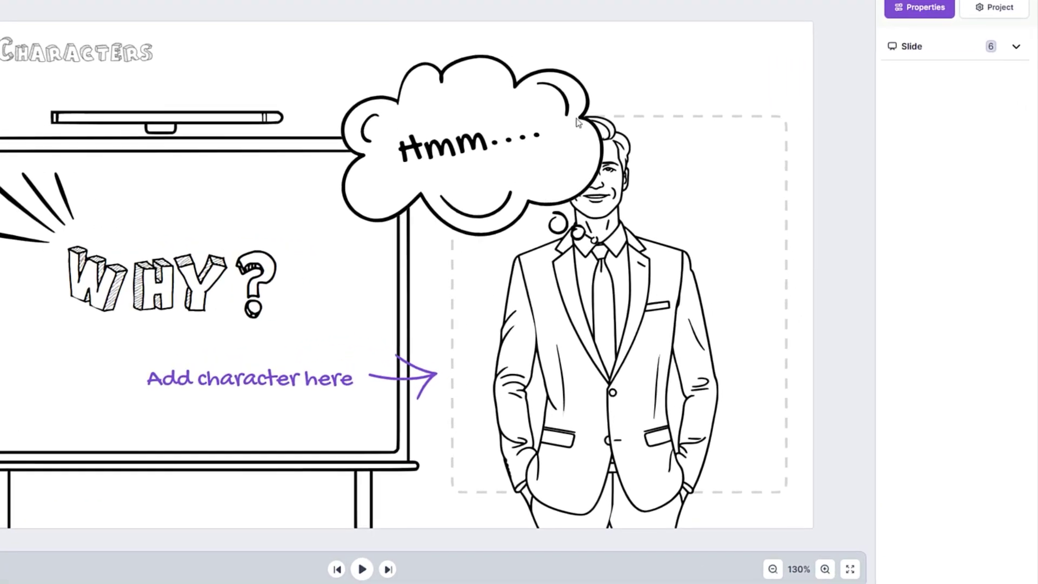
click(606, 201)
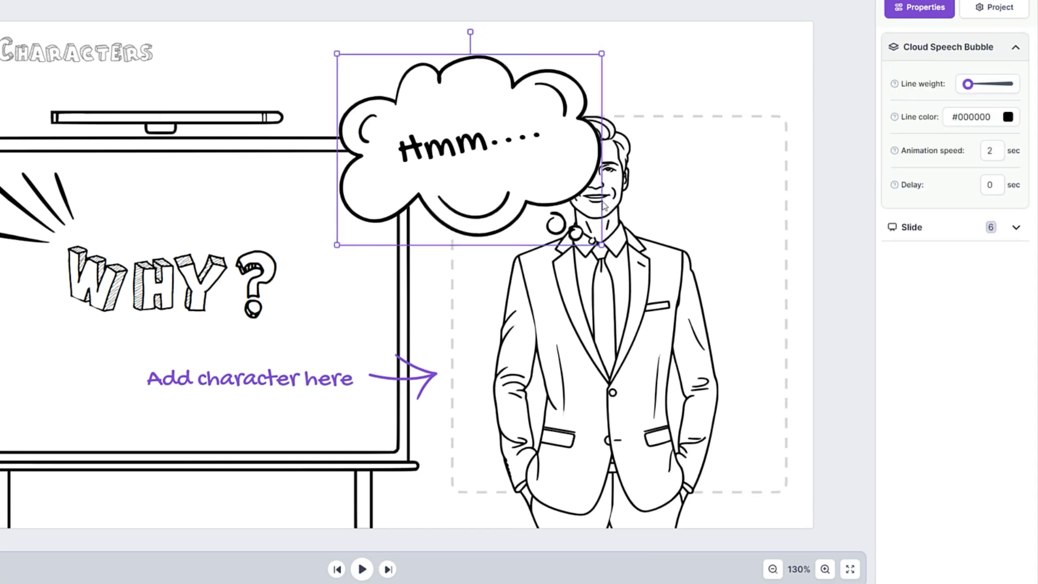
click(638, 300)
drag(637, 300, 665, 309)
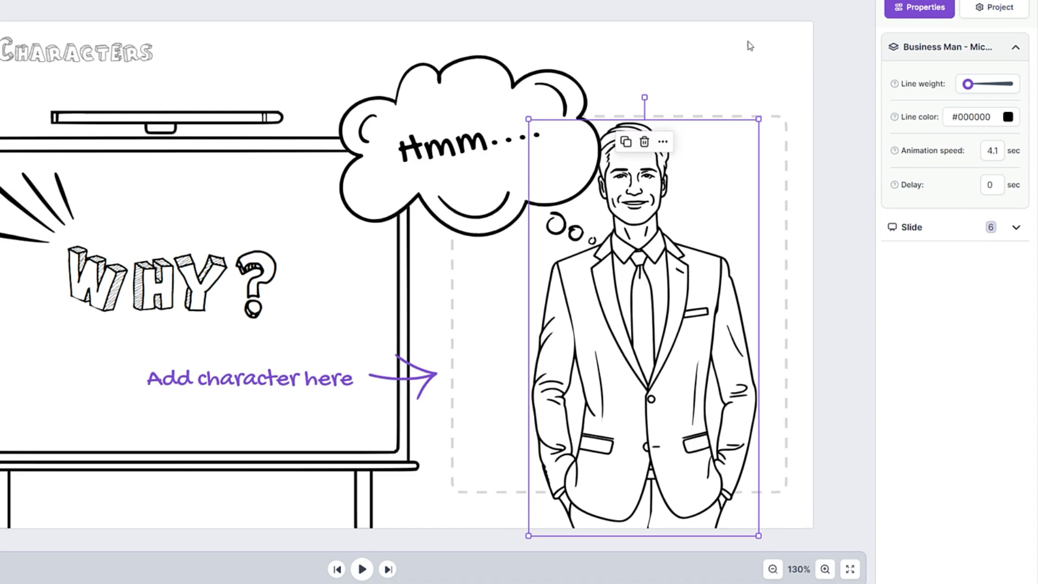
click(749, 42)
Step: Thicken the Business Man's lines, colour them blue #2d39b7, then go to slide 7
click(698, 261)
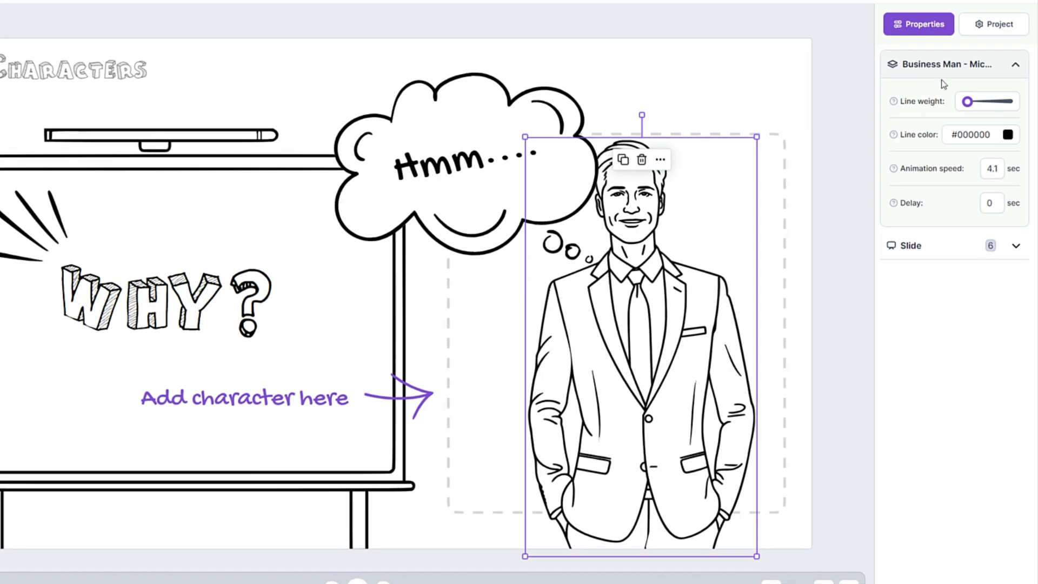
mouse_move(967, 101)
mouse_down()
mouse_move(996, 101)
mouse_move(967, 101)
mouse_up()
click(1008, 134)
click(957, 247)
click(994, 169)
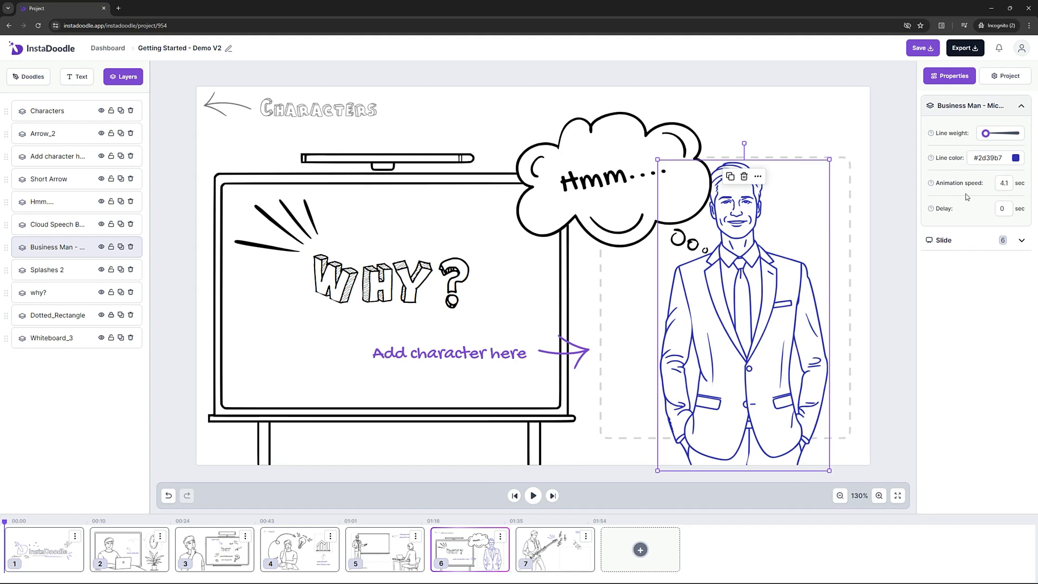
click(548, 557)
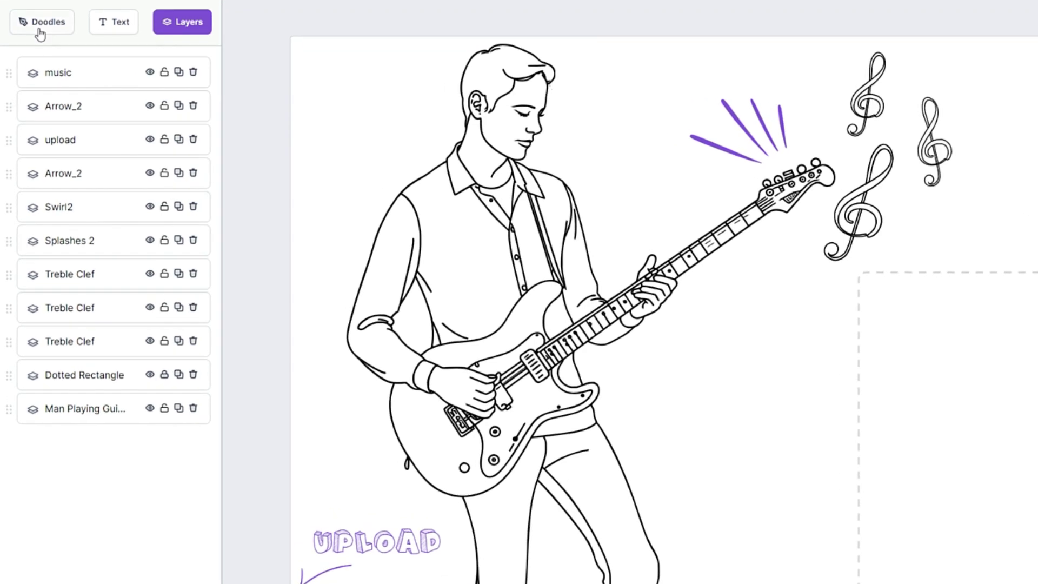
Step: Upload Drums_Kit.png as a custom doodle image
click(40, 34)
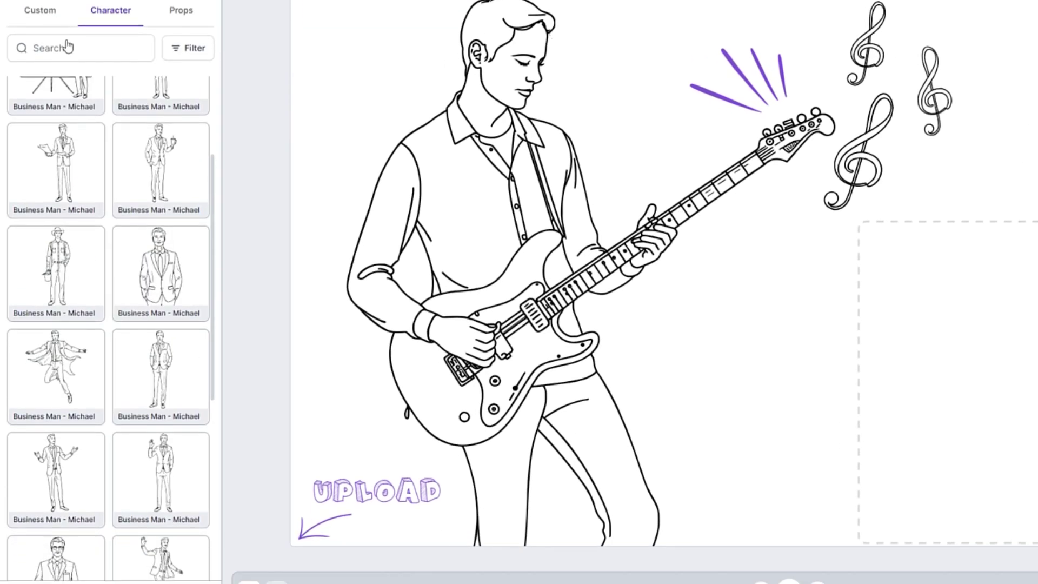
click(61, 466)
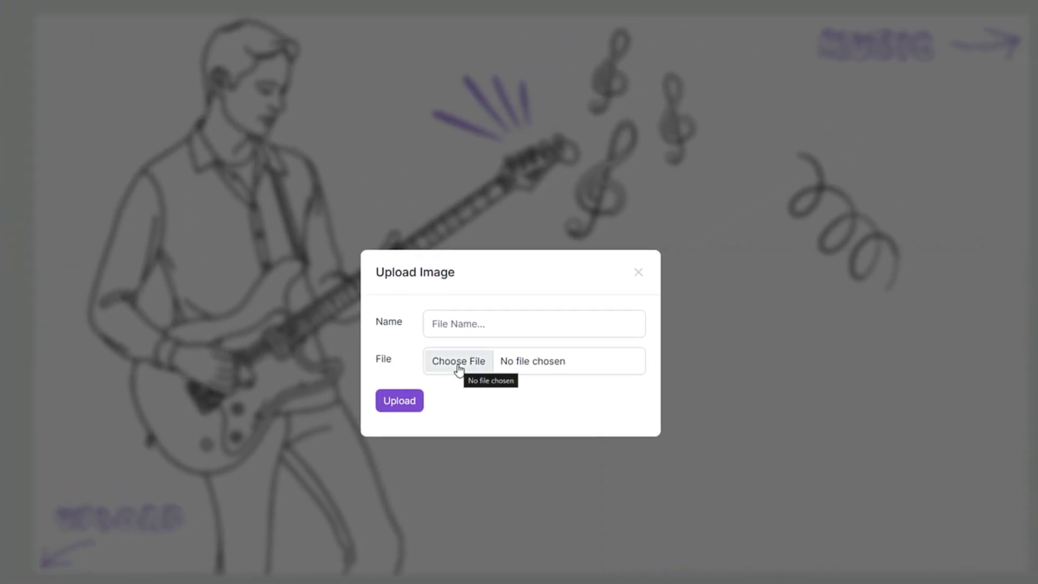
click(458, 361)
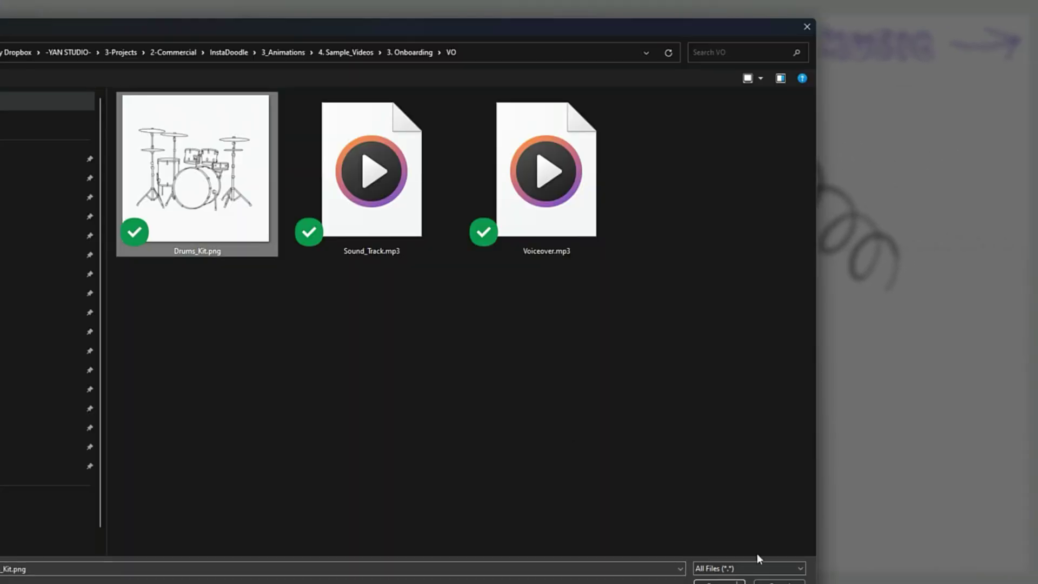
click(719, 581)
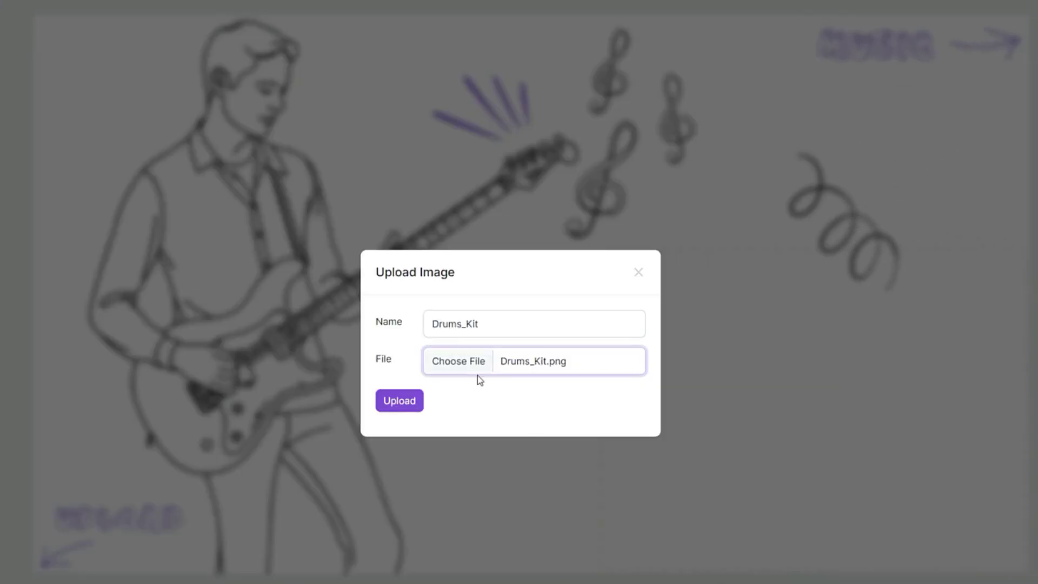
click(401, 405)
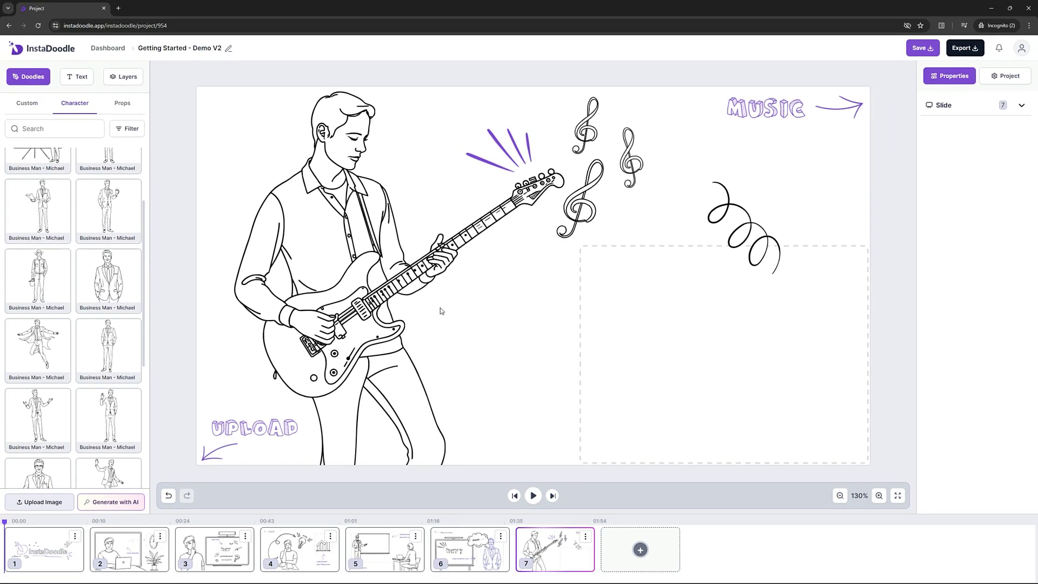
Step: Add the Custom Drums_Kit doodle and place it in the lower-right dashed box
click(27, 105)
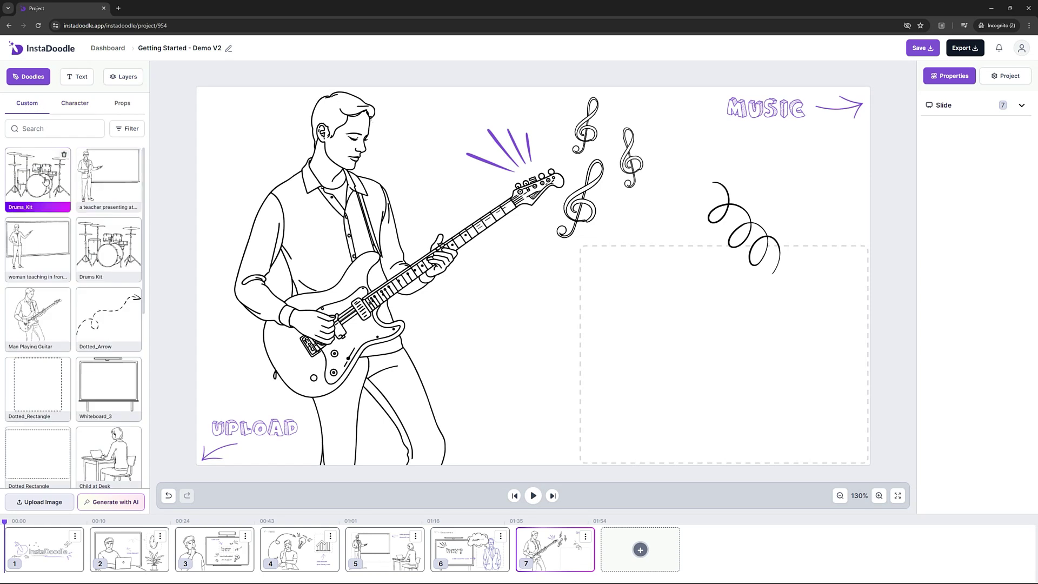
click(25, 188)
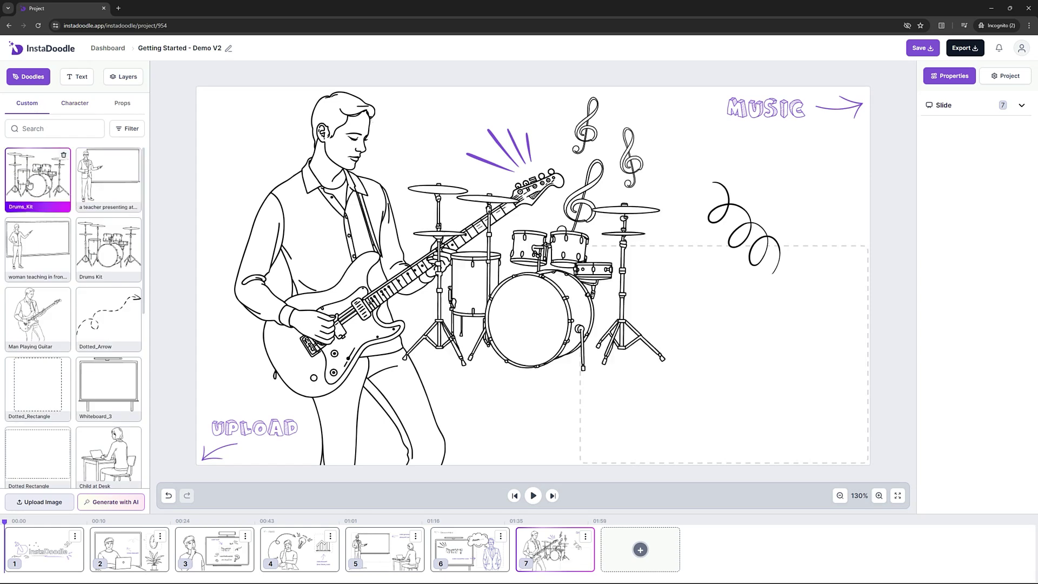
click(479, 281)
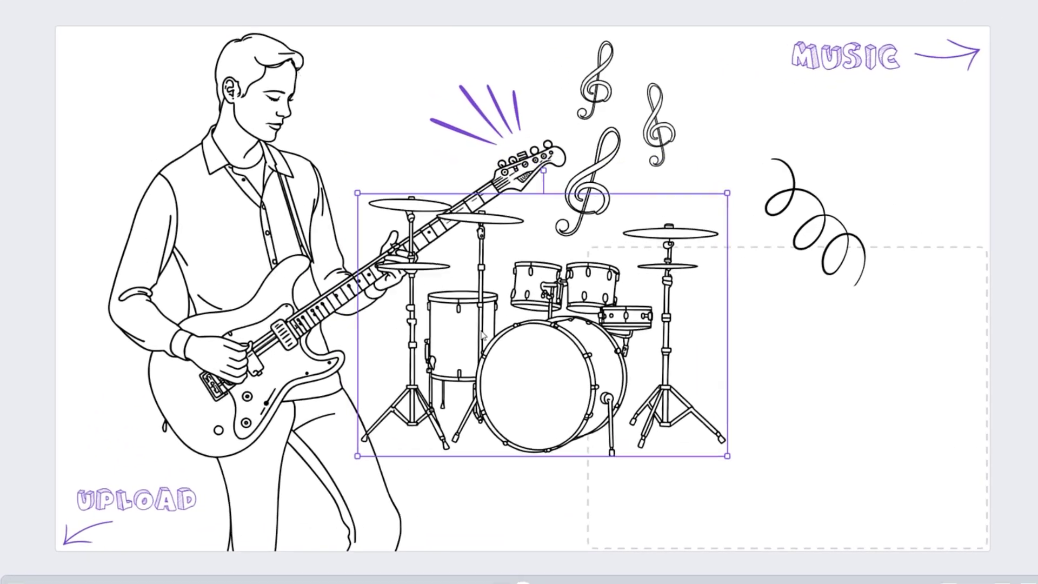
drag(483, 335, 718, 406)
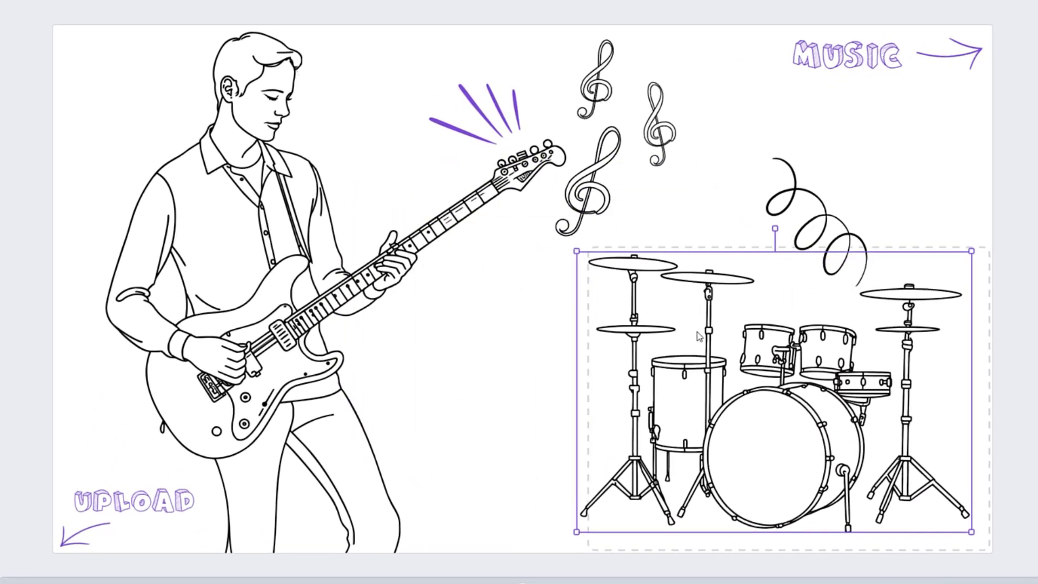
click(1026, 227)
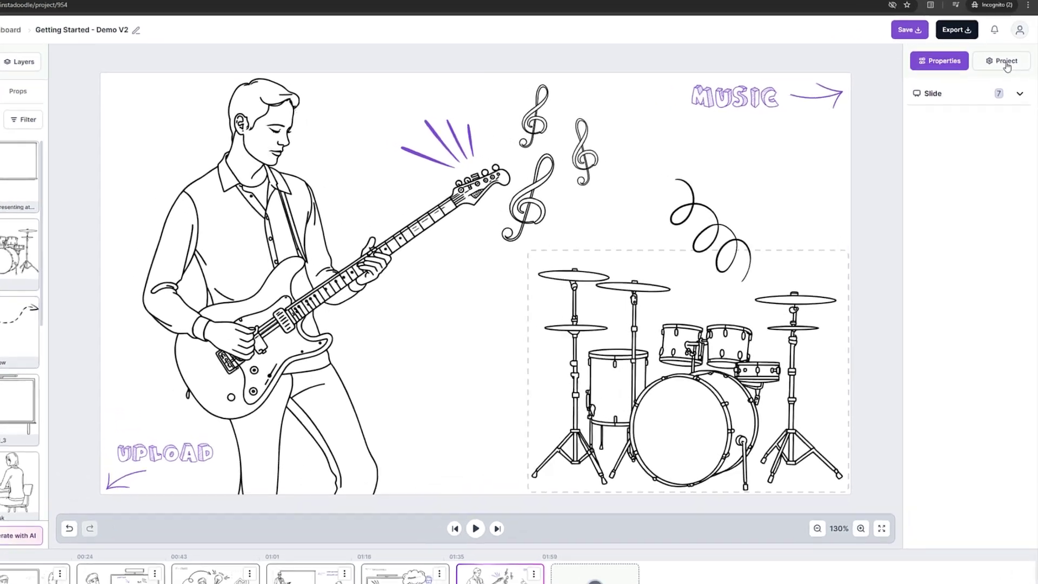
Step: Upload the Sound_Track file as the project audio
click(1002, 79)
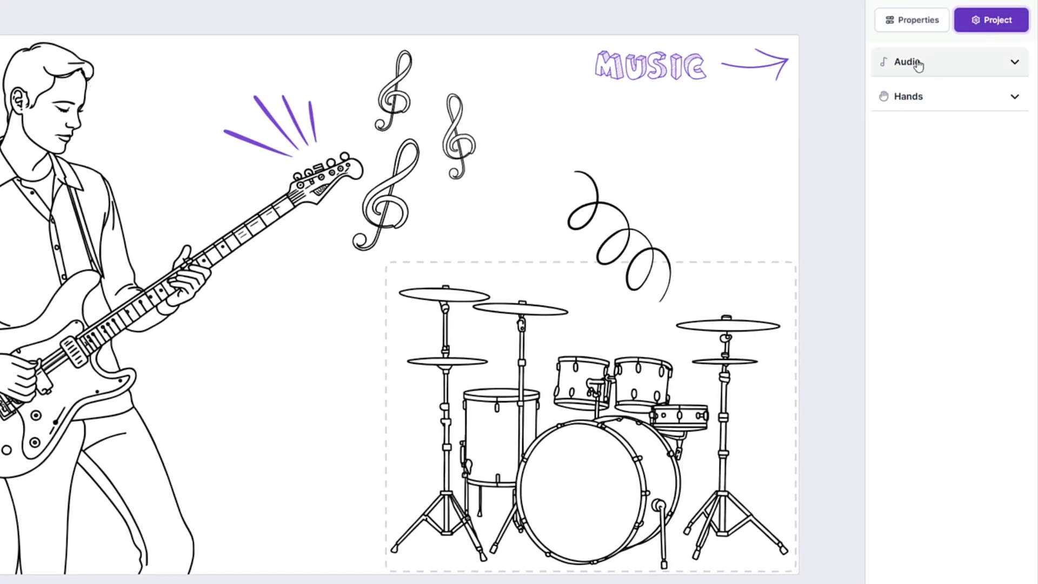
click(918, 63)
click(943, 103)
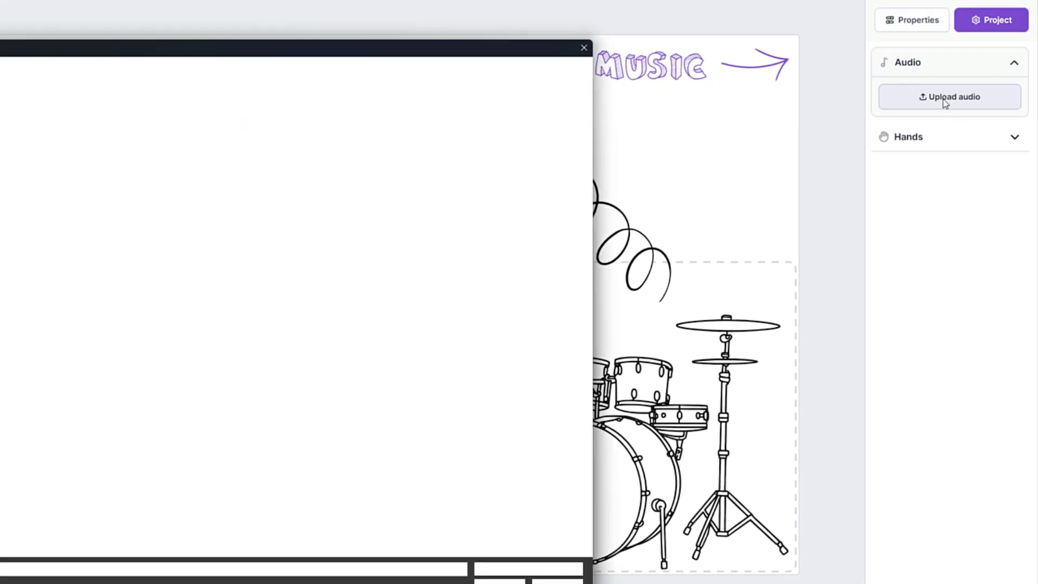
double_click(152, 200)
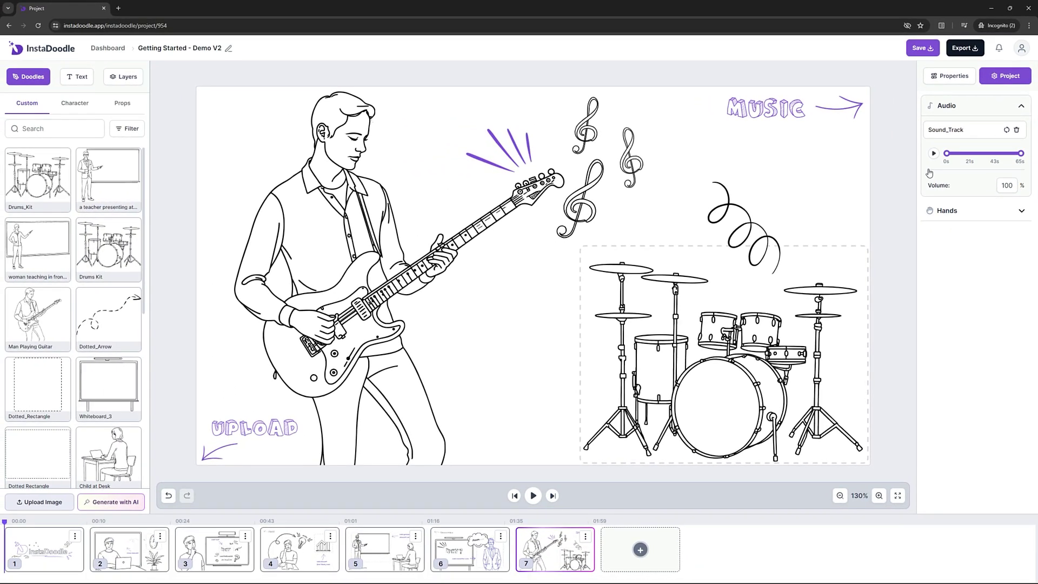
Step: Preview the animation from the opening logo scene, then stop playback
click(49, 563)
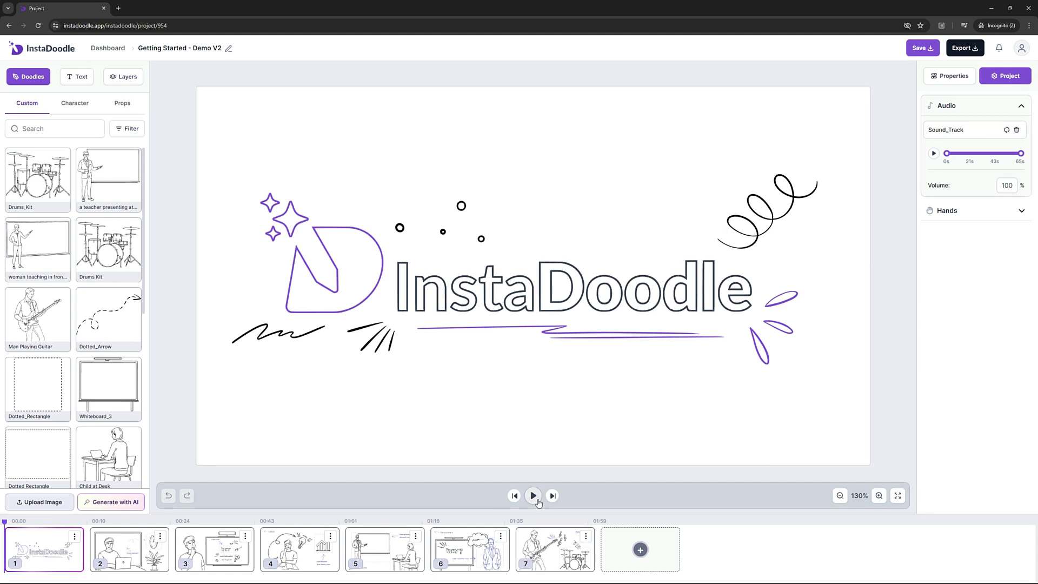
click(538, 500)
click(538, 500)
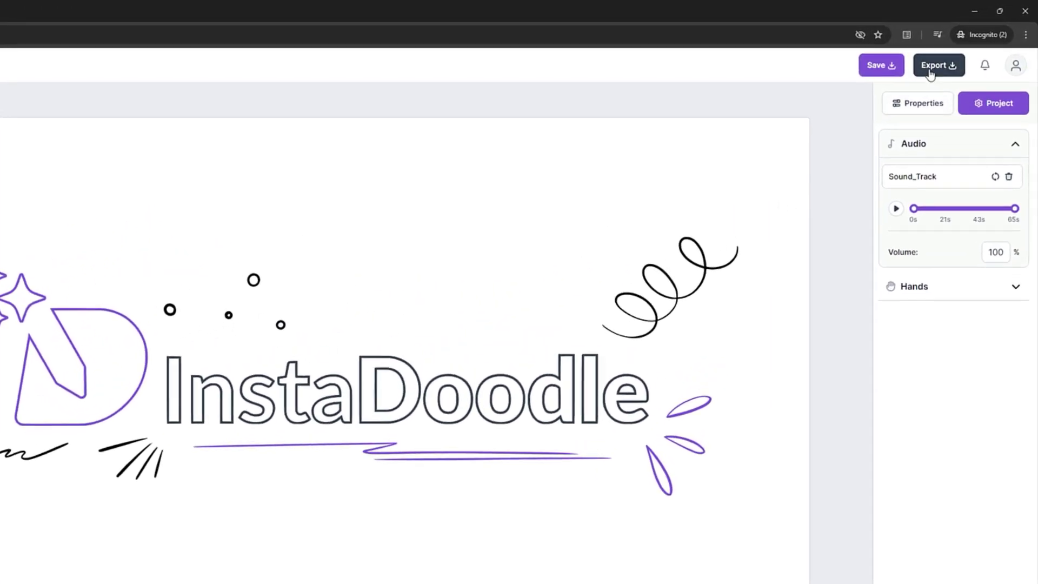
Step: Export the video at 1080p, play the rendered result, then pause it
click(930, 66)
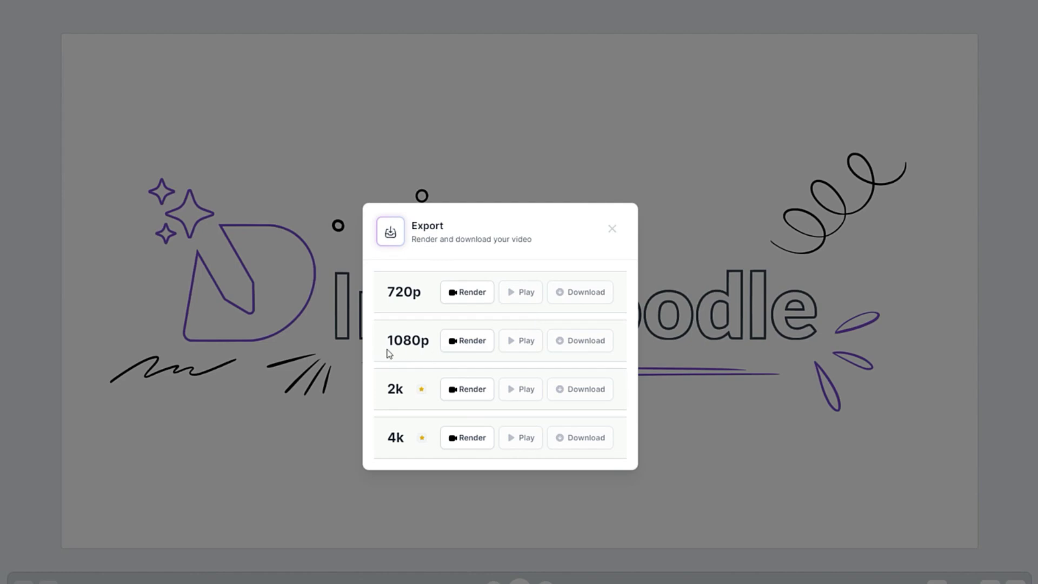
click(468, 342)
click(525, 345)
click(258, 430)
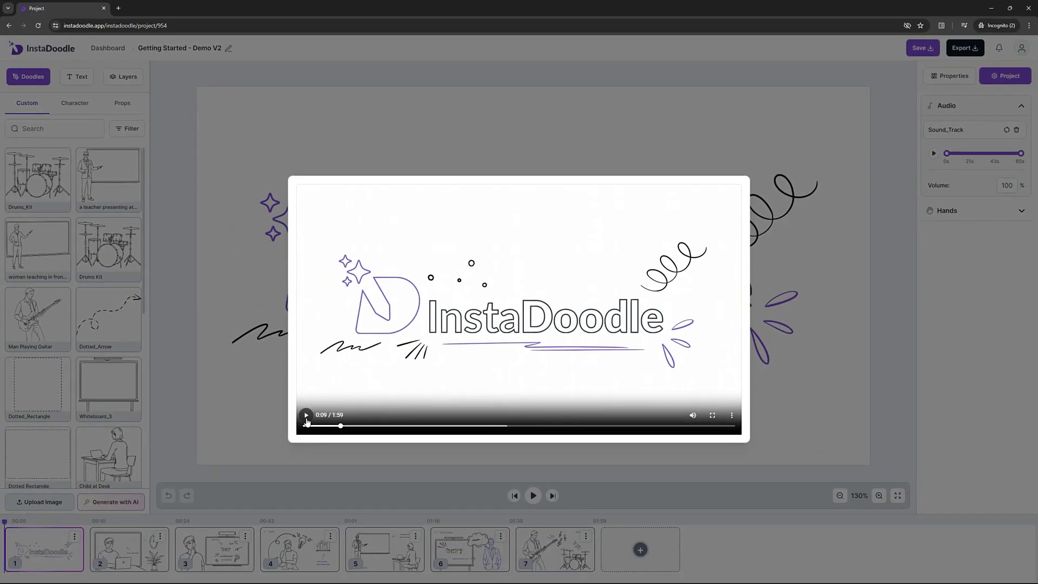